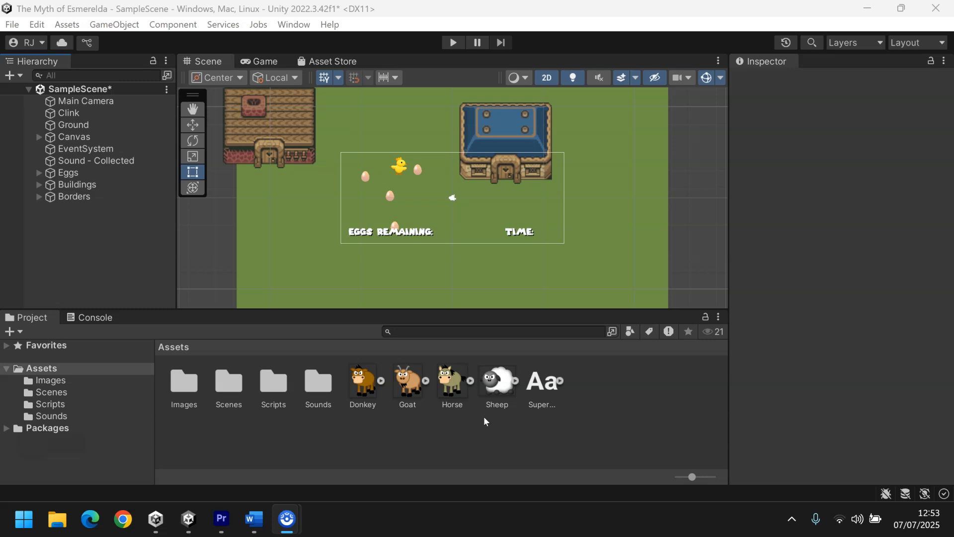
Open the GameOver scene from the Scenes folder, preview it in the Game view and return to the Scene view.
double_click(222, 379)
click(233, 385)
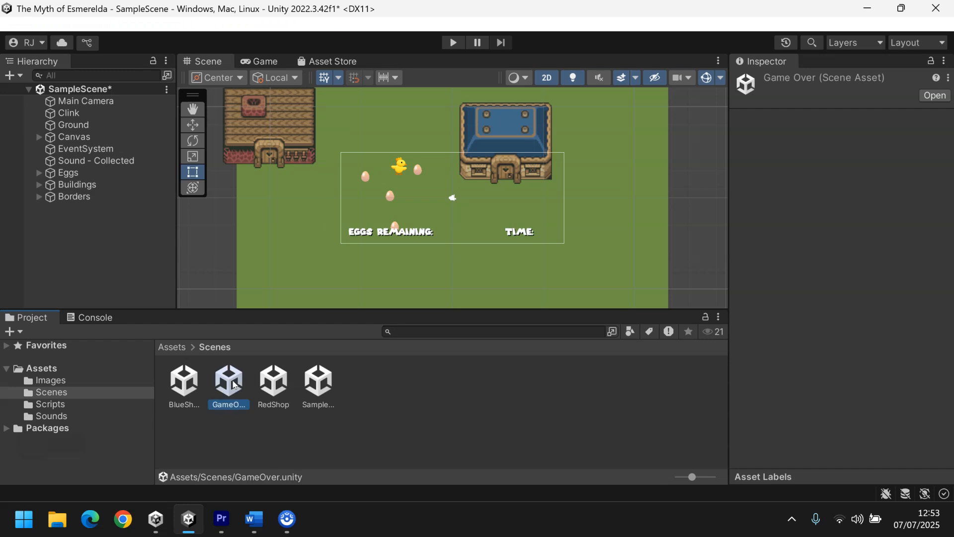
double_click(232, 384)
click(477, 288)
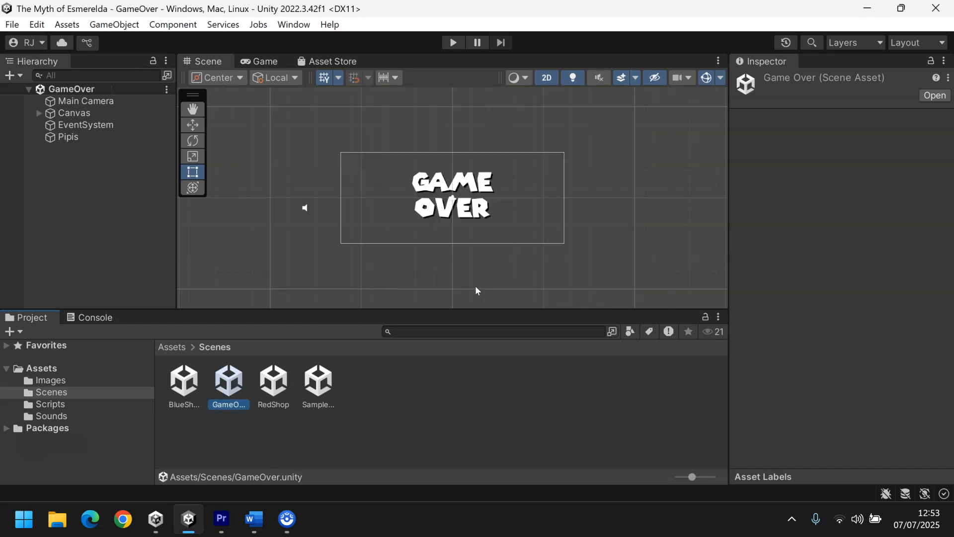
click(269, 61)
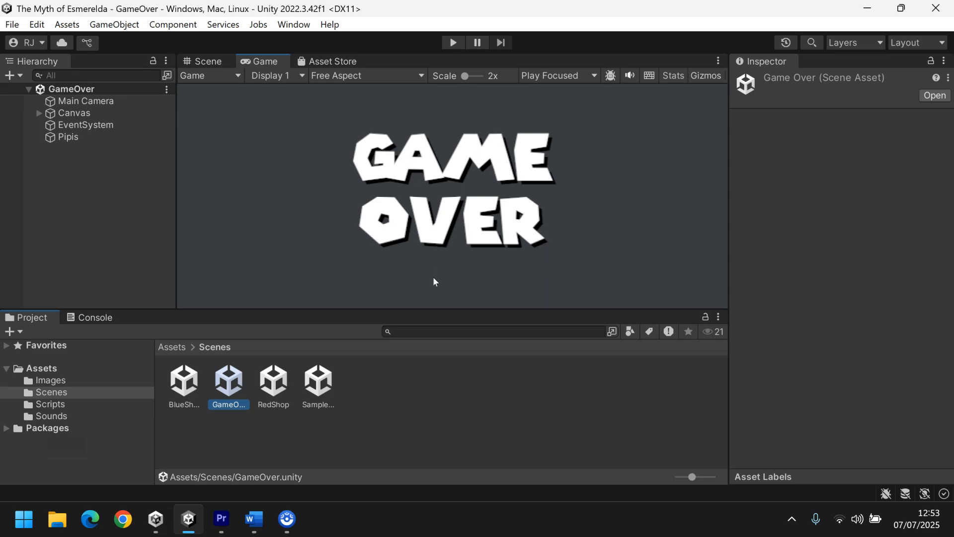
click(202, 62)
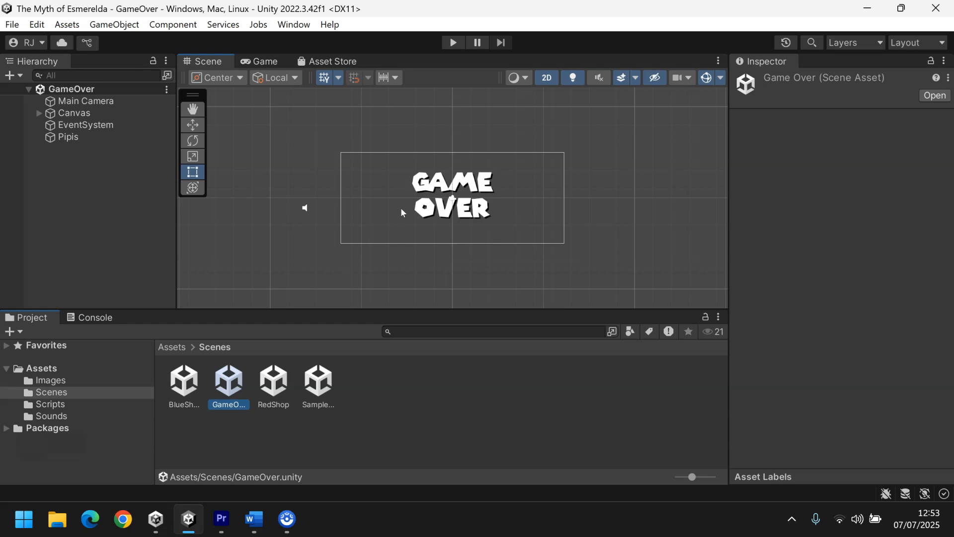
Add a legacy UI Button to the GameOver scene.
click(12, 75)
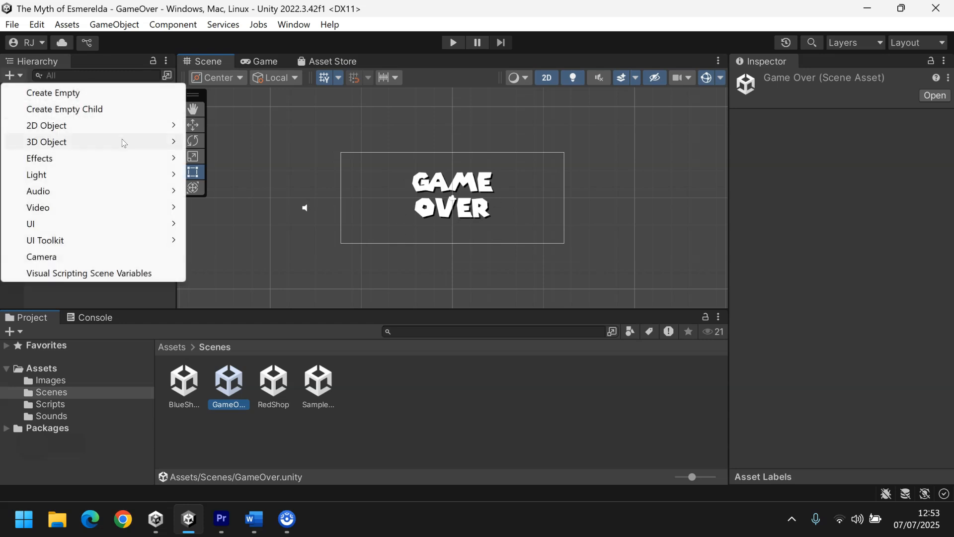
mouse_move(127, 227)
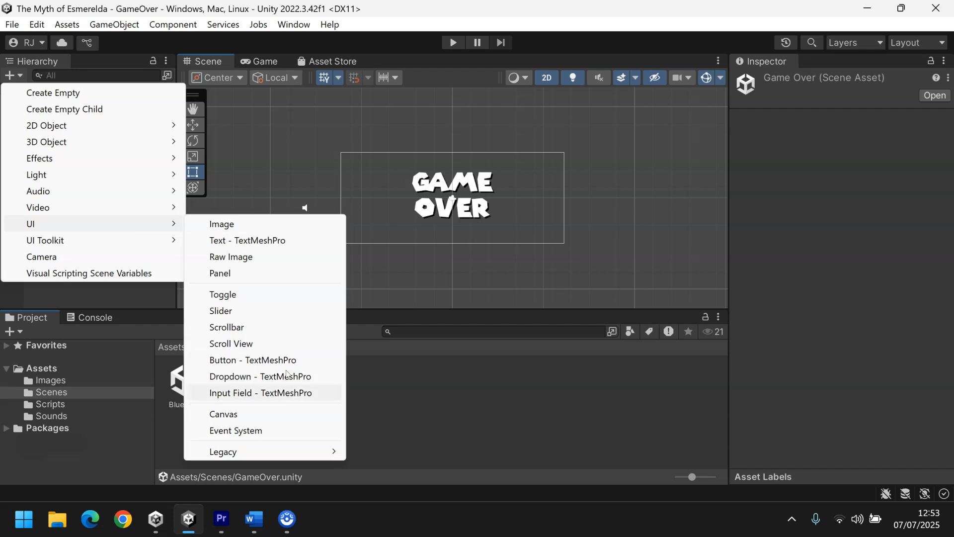
mouse_move(279, 457)
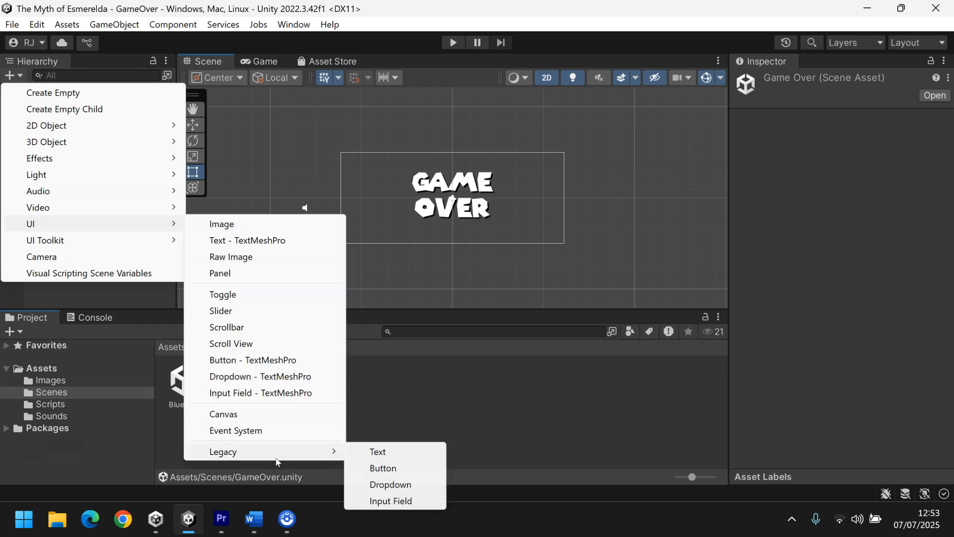
click(384, 470)
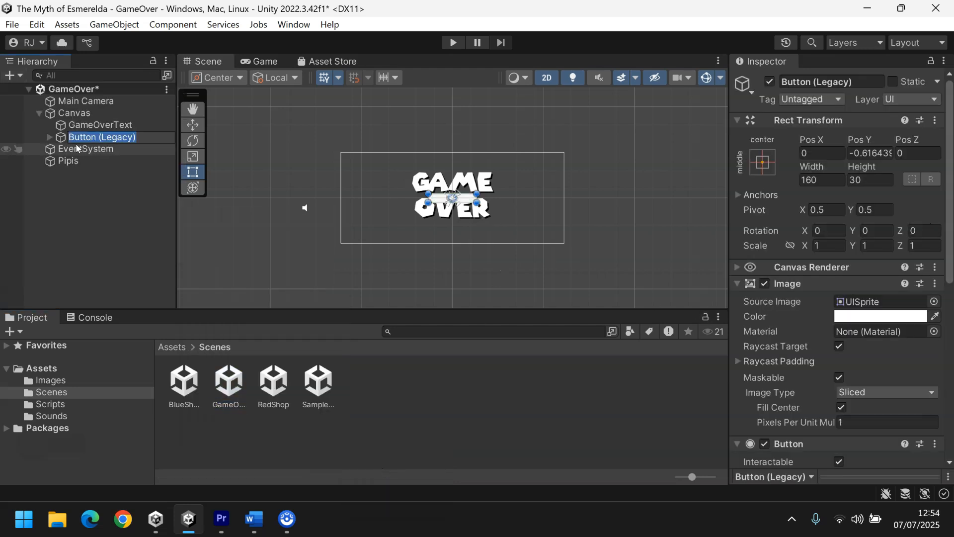
Change the label text of the new button's child text object to "Restart".
click(51, 139)
click(50, 137)
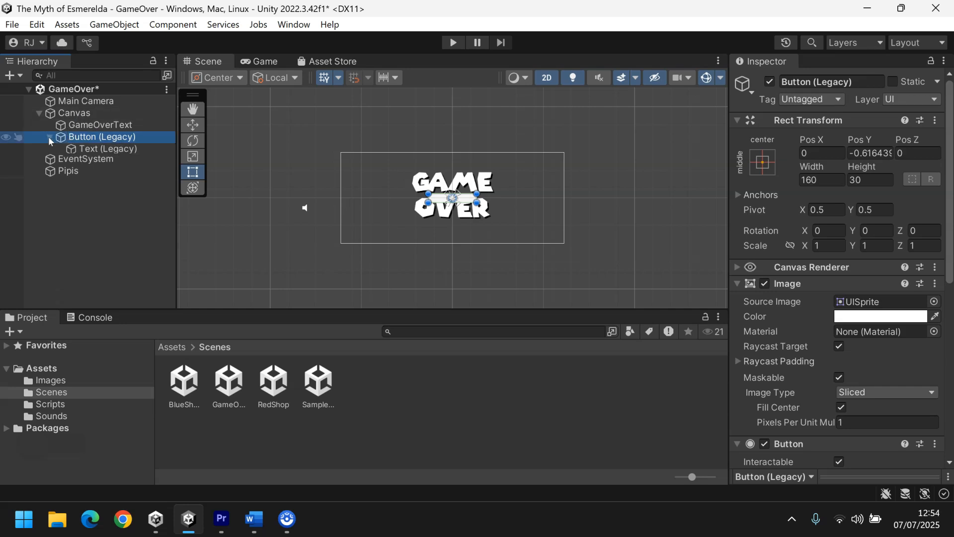
click(107, 149)
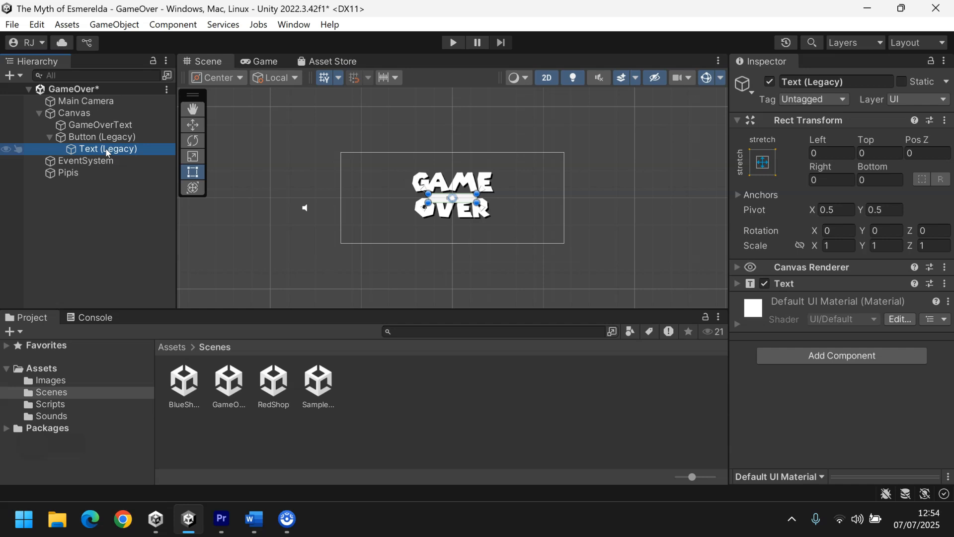
click(735, 283)
click(785, 316)
text(Re)
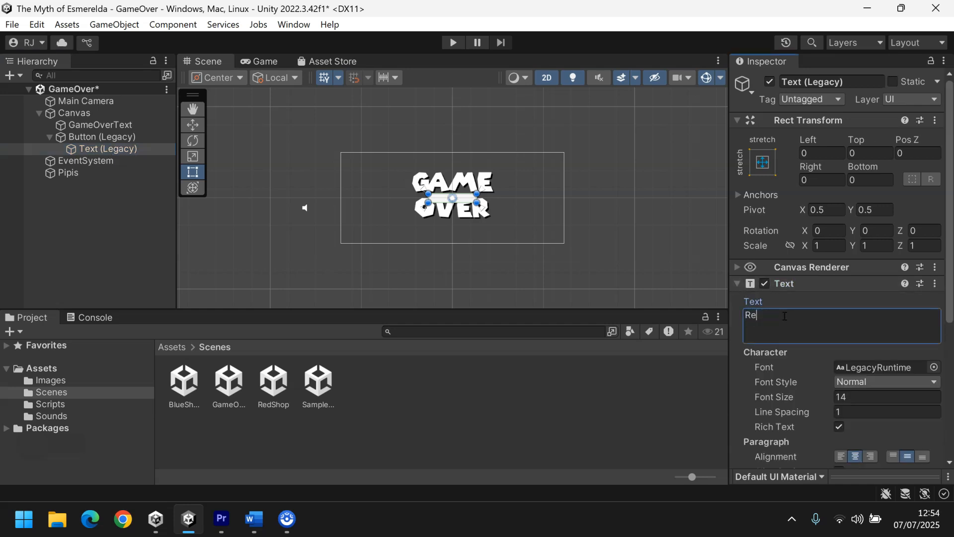
text(start)
Set the button label's font to SuperMario256.
click(935, 367)
click(909, 275)
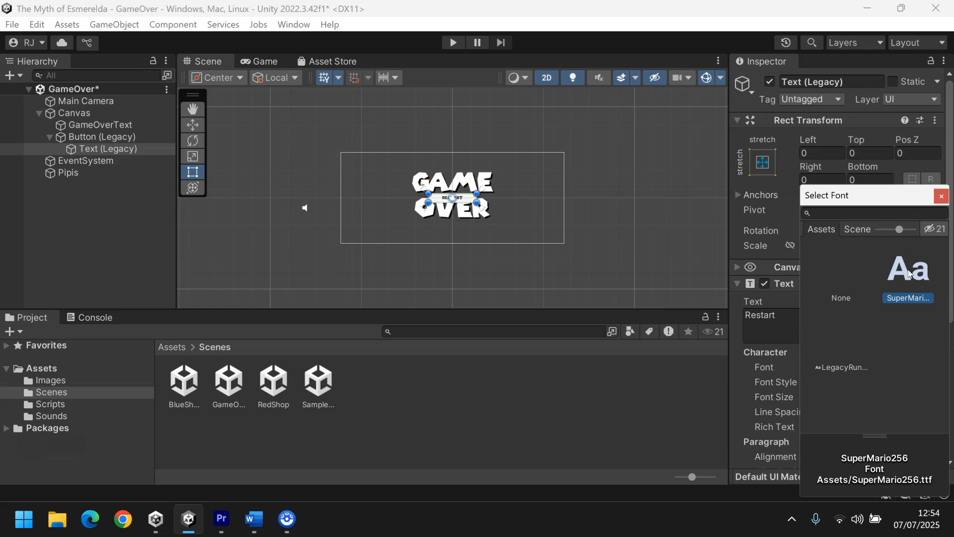
double_click(909, 271)
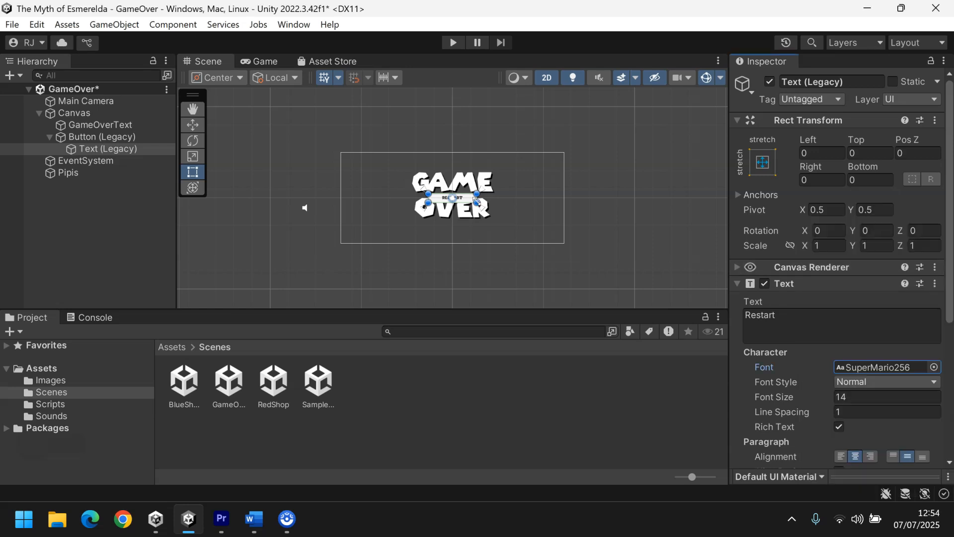
Set the button label's horizontal and vertical overflow to Overflow and its font size to 22.
double_click(102, 136)
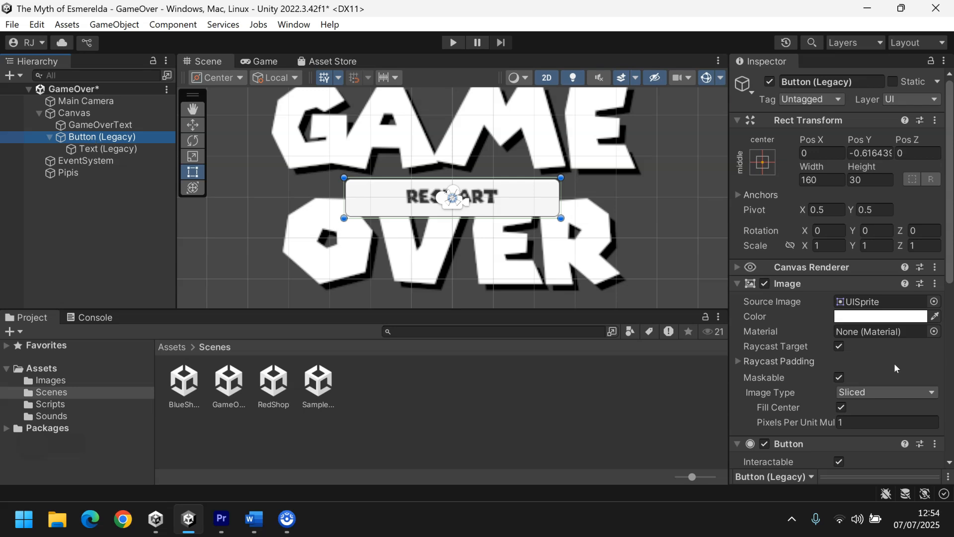
drag(948, 278, 951, 307)
click(127, 149)
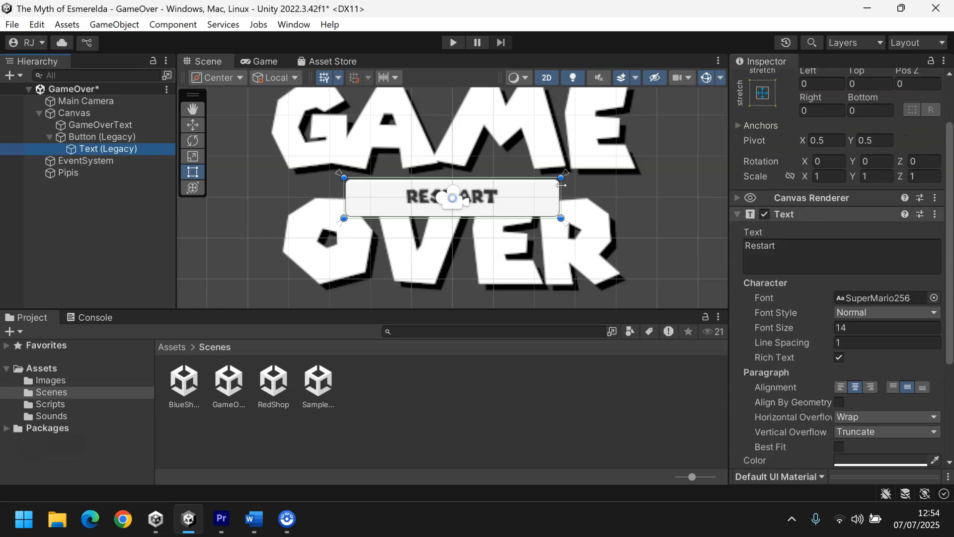
drag(950, 273, 949, 309)
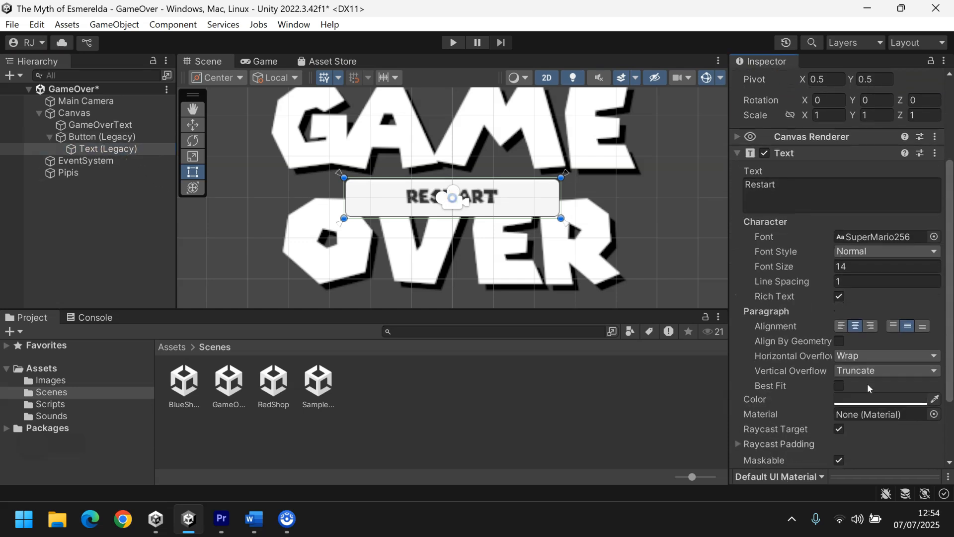
click(889, 355)
click(864, 389)
click(863, 372)
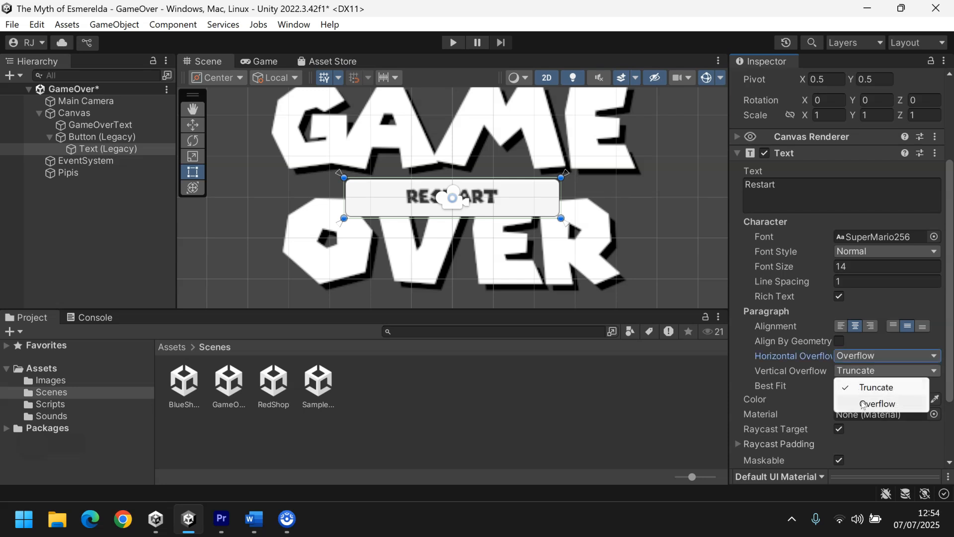
click(863, 402)
drag(777, 267, 806, 267)
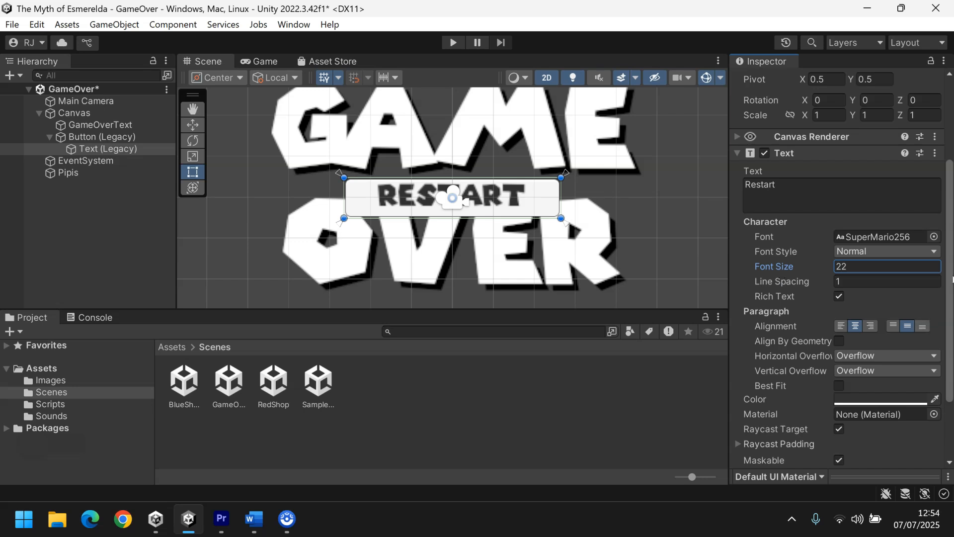
Set the button label's text color to white, hexadecimal FFFFFF.
scroll(888, 339, down, 3)
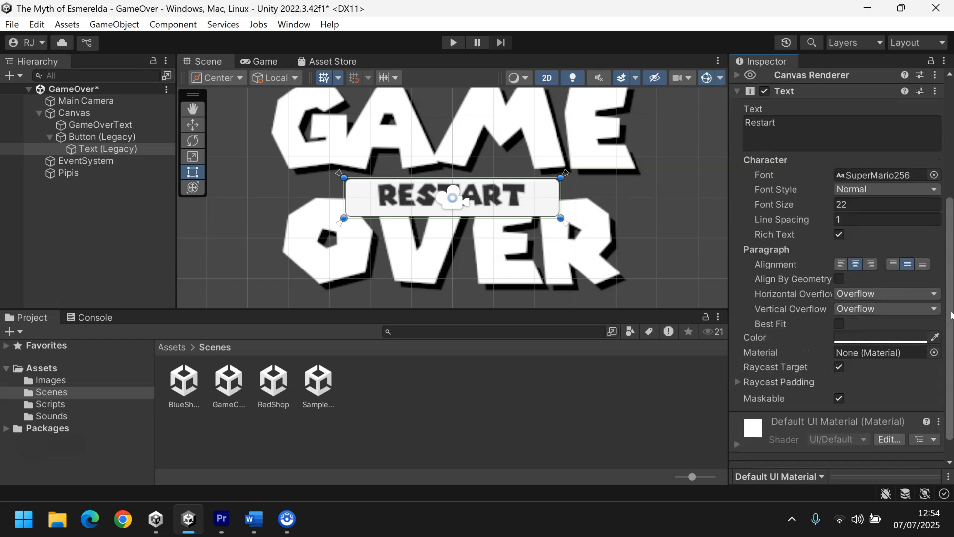
click(888, 340)
click(916, 448)
text(FFFFFF)
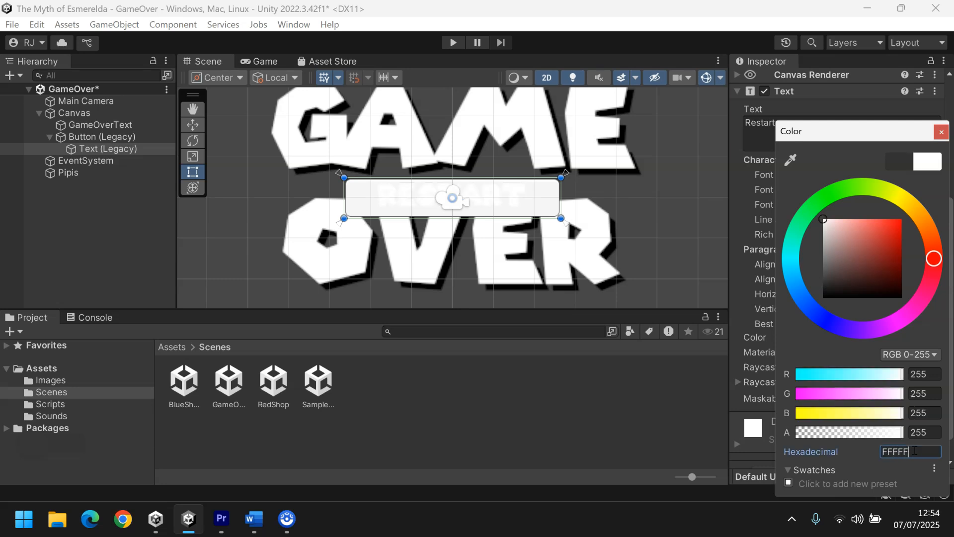
click(938, 131)
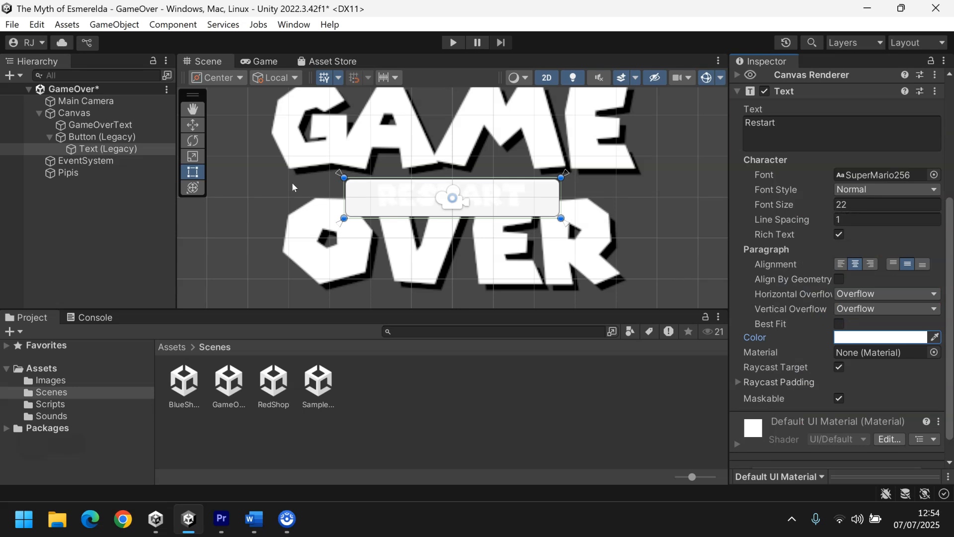
Set the button's Normal Color to dark red, hexadecimal 620404.
click(106, 139)
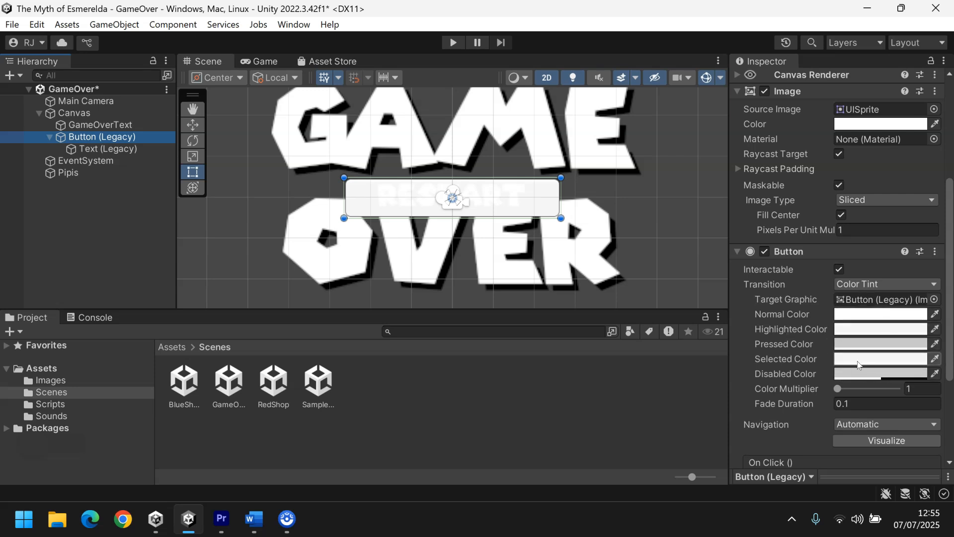
click(861, 315)
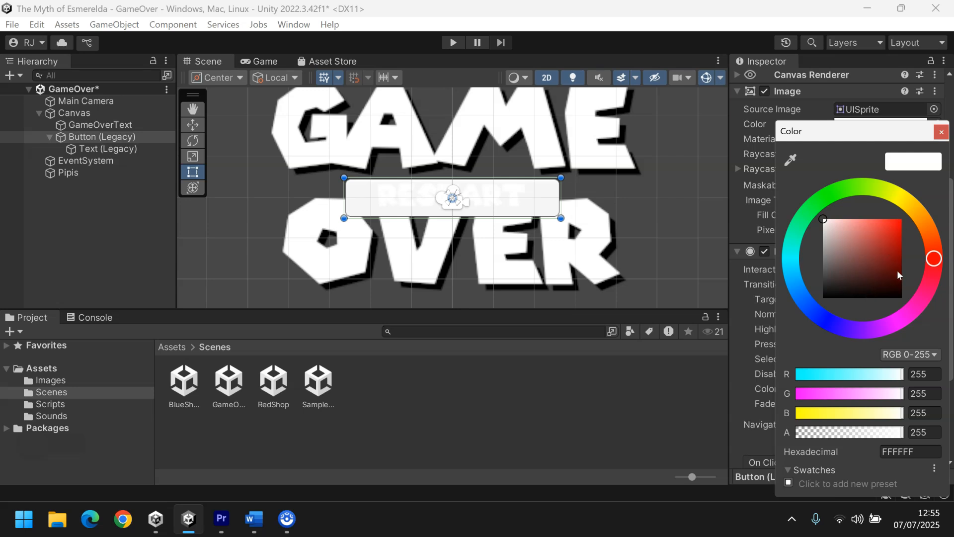
click(899, 287)
drag(901, 289, 901, 269)
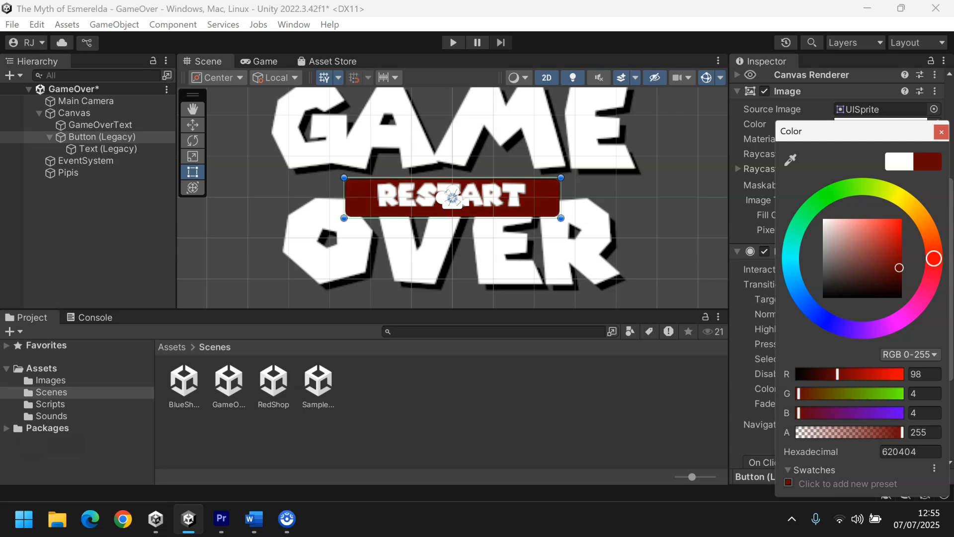
click(942, 132)
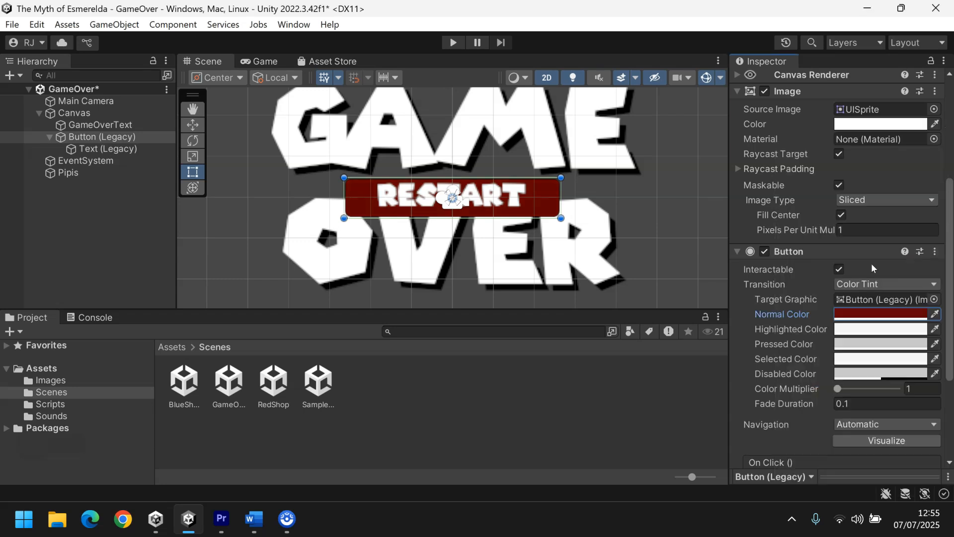
Set the button's Highlighted Color to bright red, hexadecimal E92D2D, and test the highlight in Play mode.
click(869, 329)
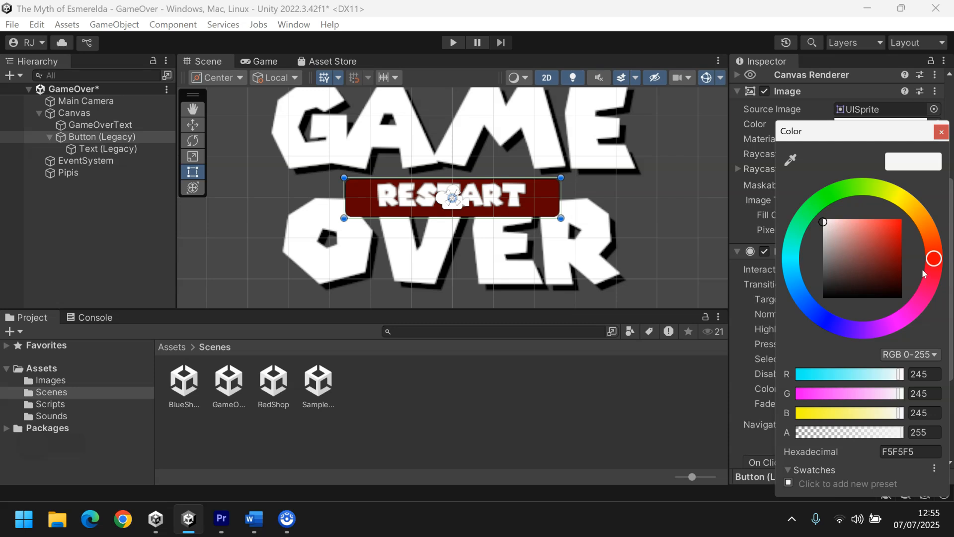
click(898, 224)
drag(899, 227, 887, 226)
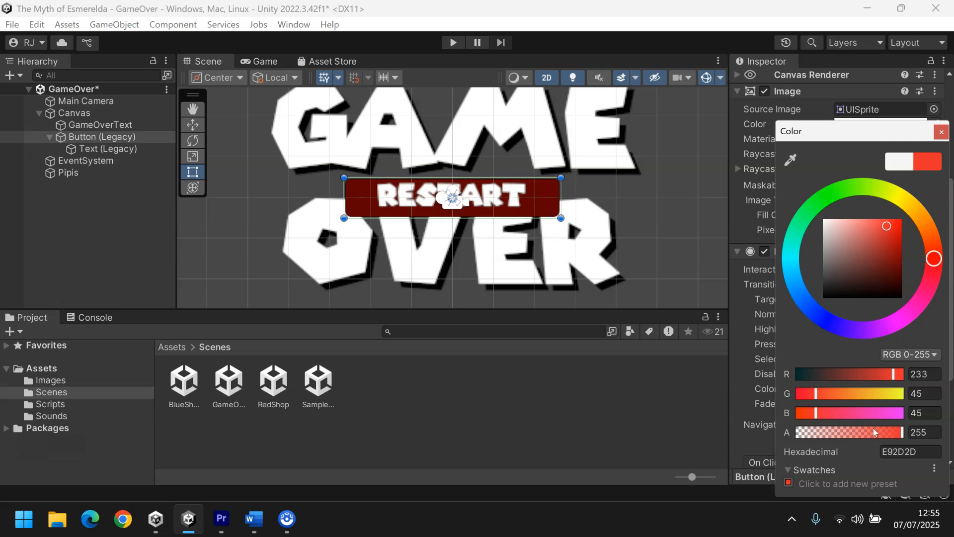
click(940, 132)
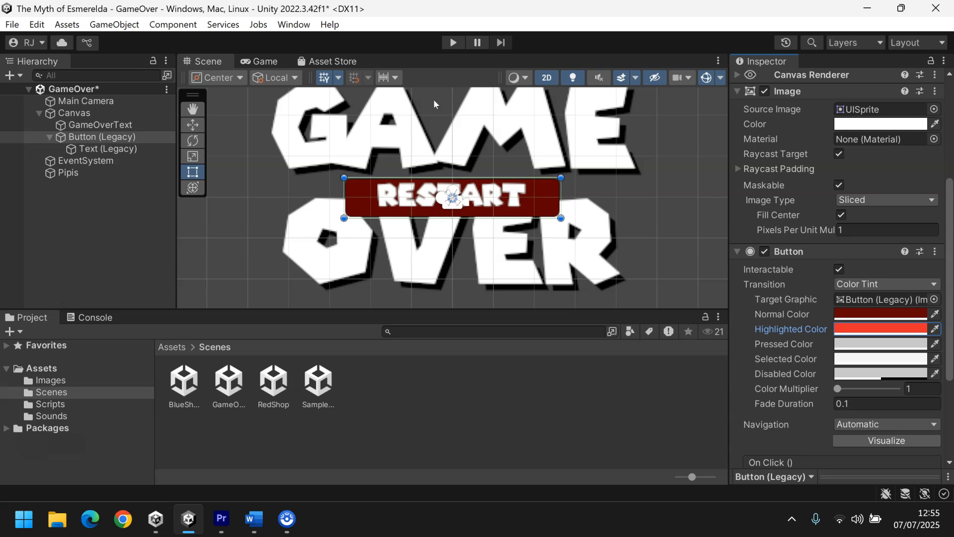
click(453, 42)
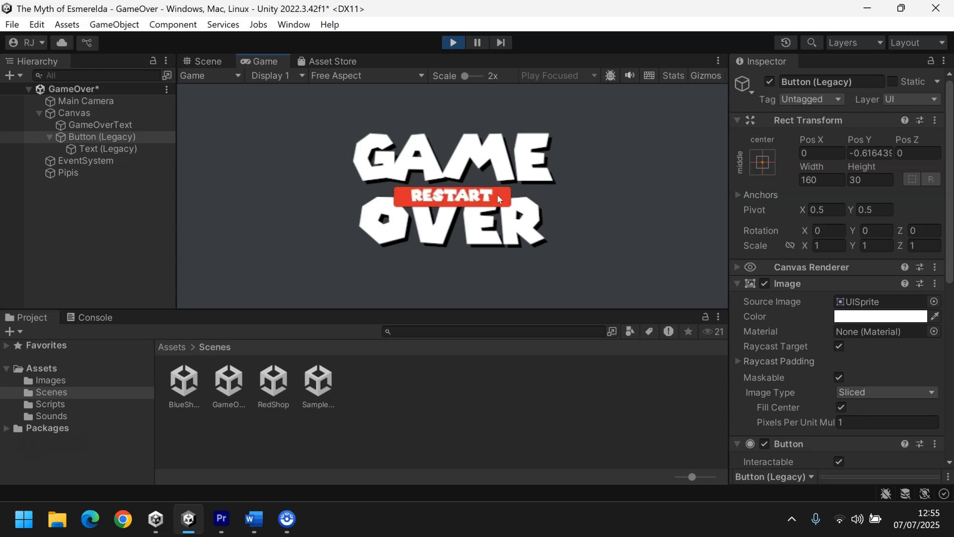
click(452, 43)
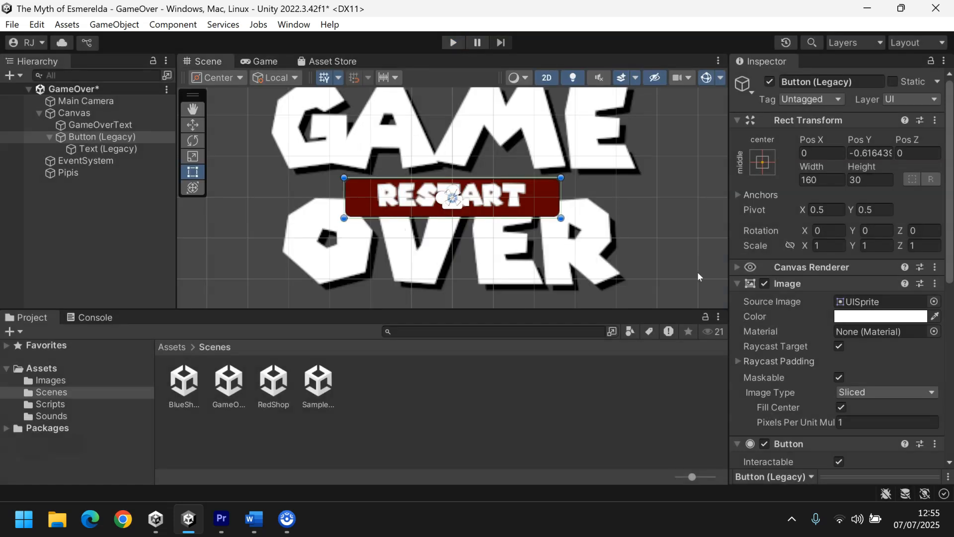
Add a Shadow component to the button.
scroll(840, 278, down, 4)
scroll(840, 278, down, 3)
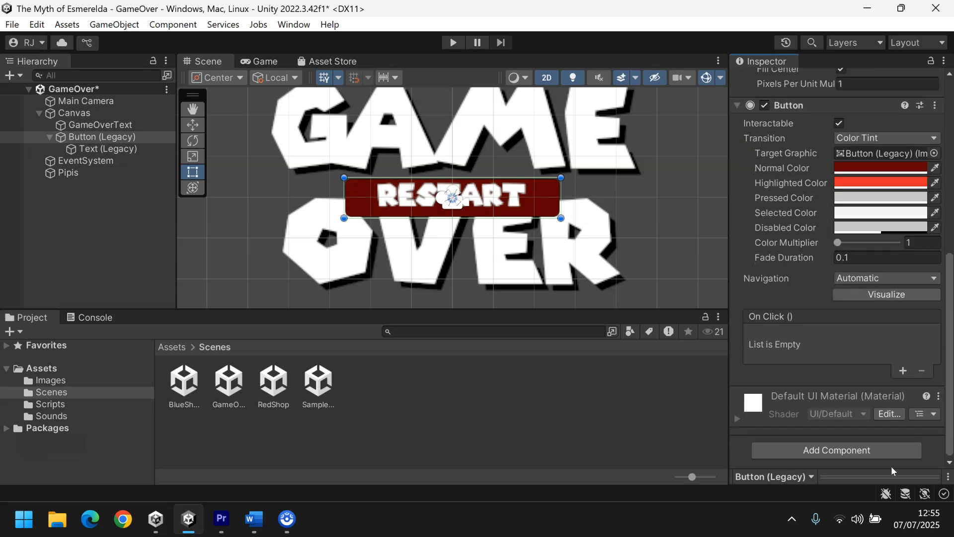
click(875, 453)
text(sha)
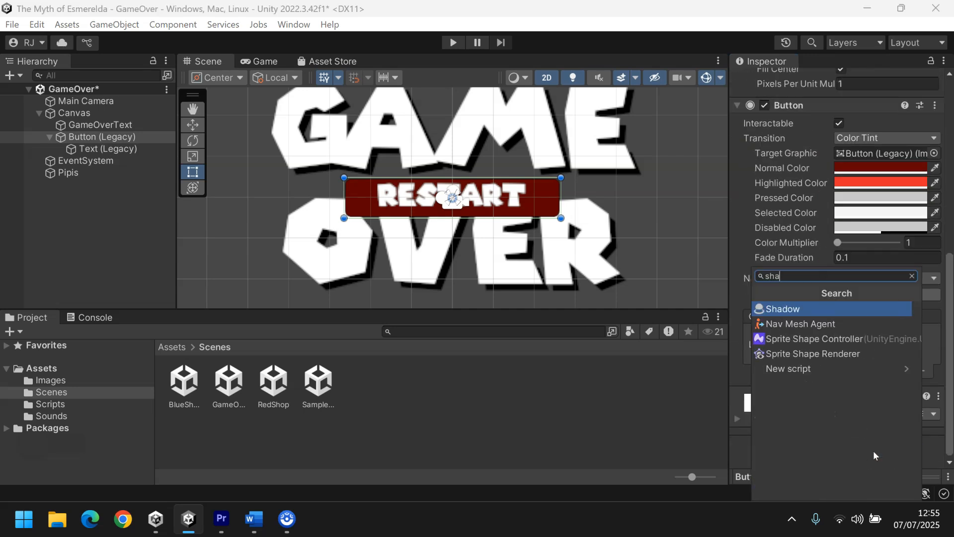
click(784, 314)
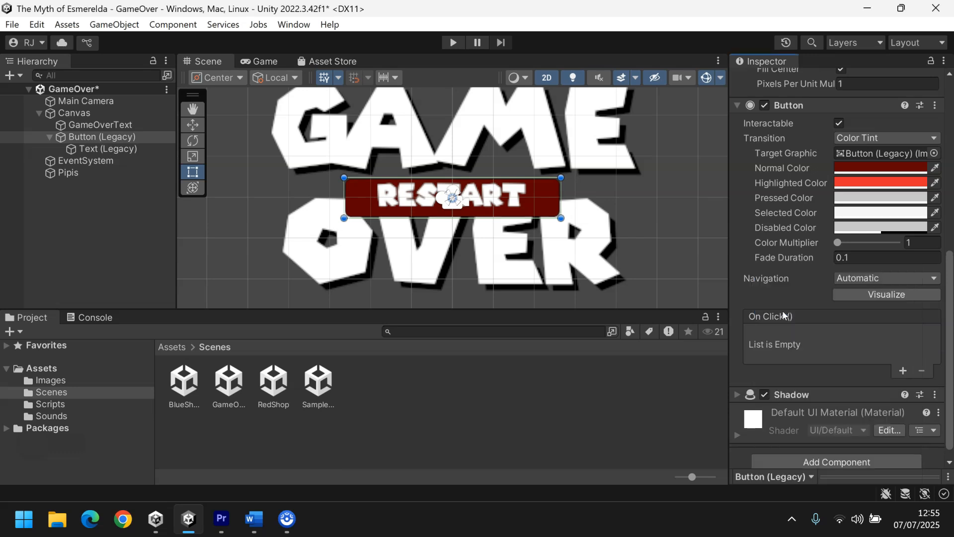
drag(951, 397, 952, 415)
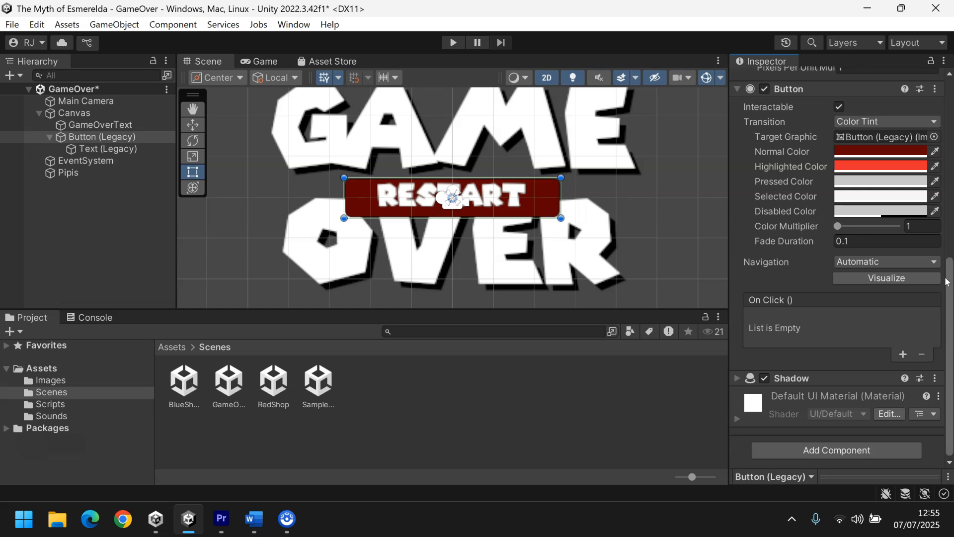
Rename the button object to "Restart".
drag(949, 282, 950, 75)
click(863, 82)
text(Restart)
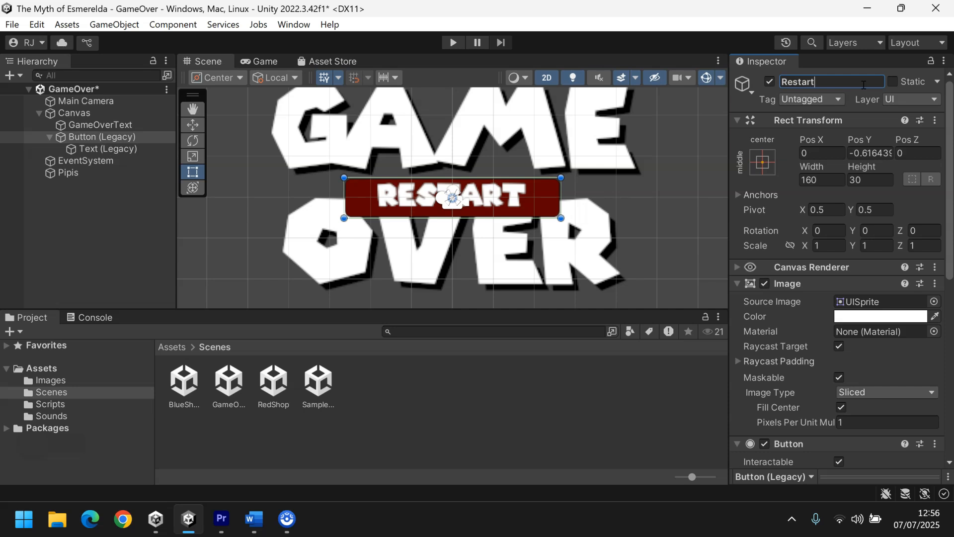
Finish renaming the button, collapse its hierarchy entry, and create an empty game object named "RestartScript".
key(Return)
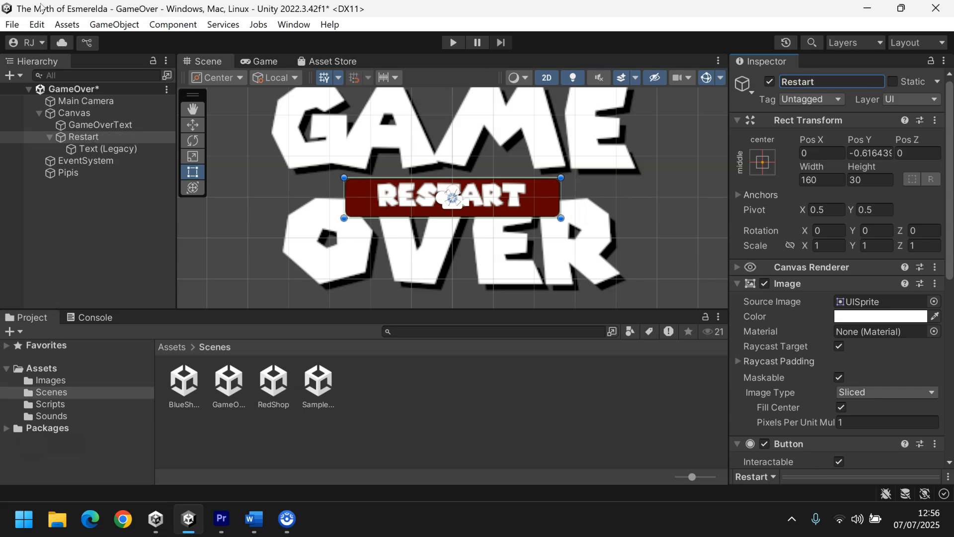
click(48, 136)
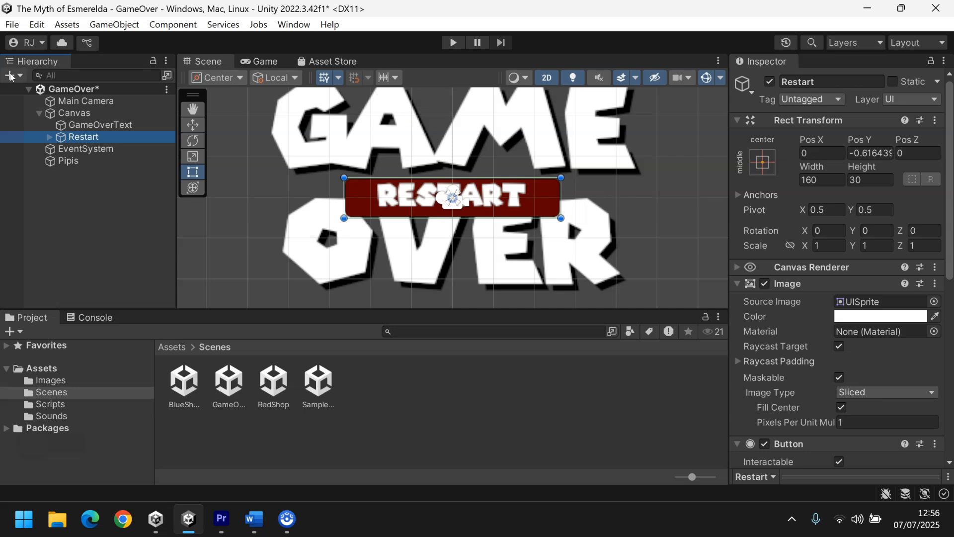
click(12, 75)
click(64, 93)
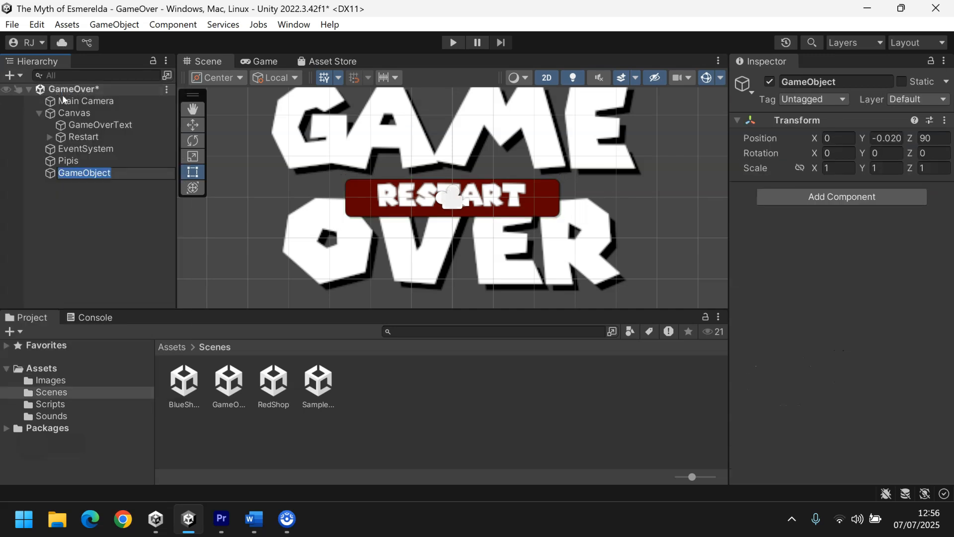
text(Resta)
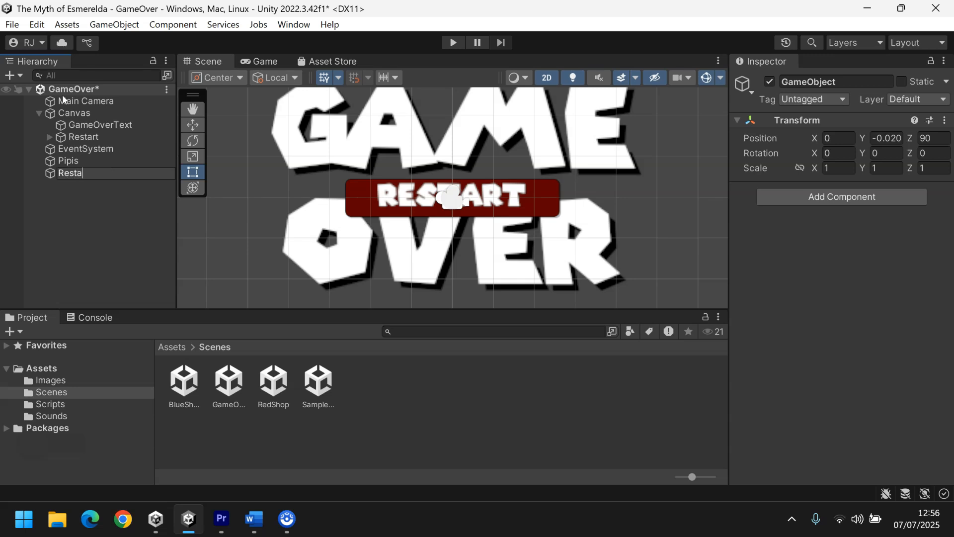
text(rtScript)
key(Return)
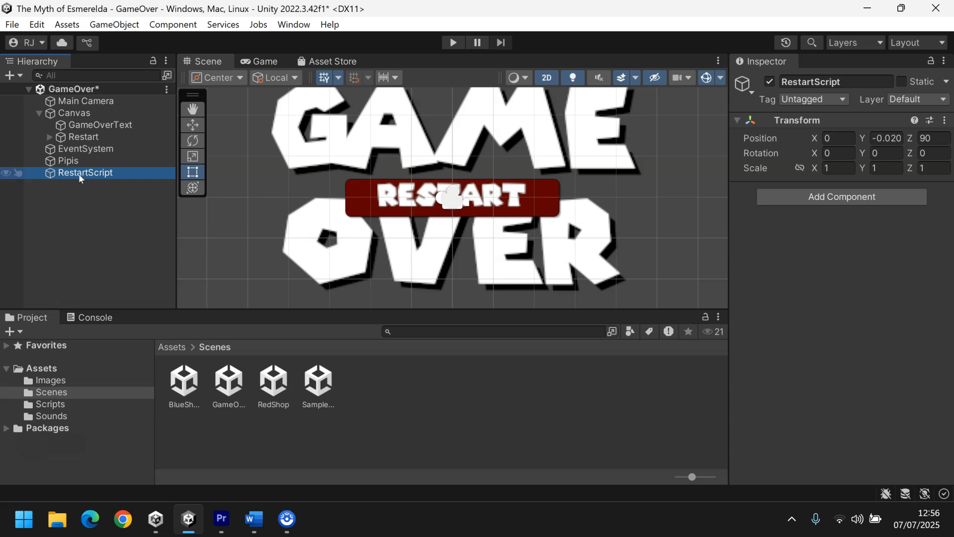
Add a new script component named "Restart" to the RestartScript object.
click(828, 197)
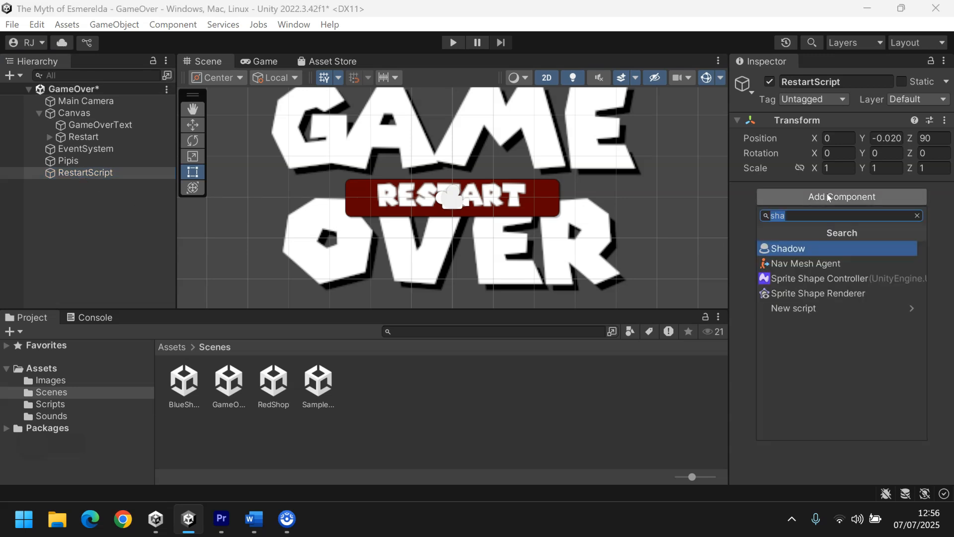
text(Restart)
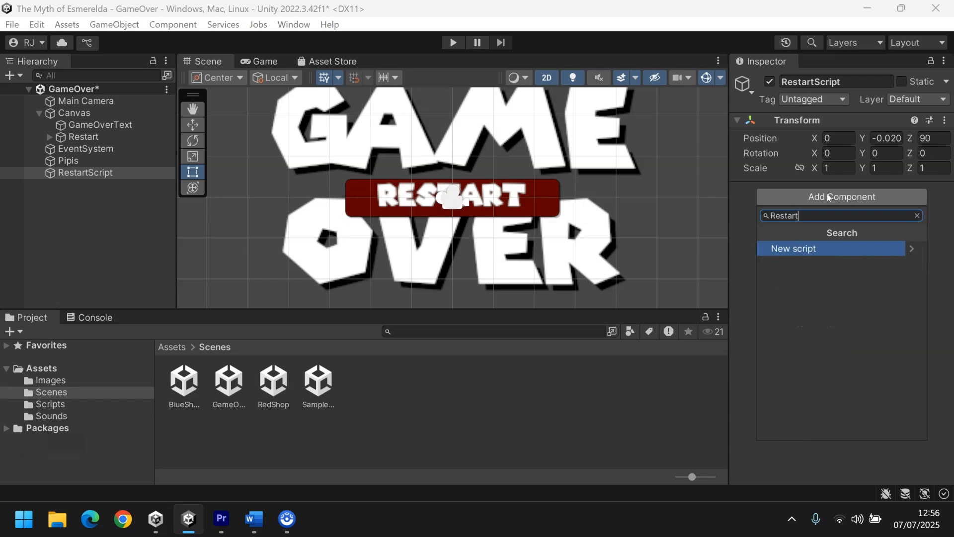
key(Return)
key(Return)
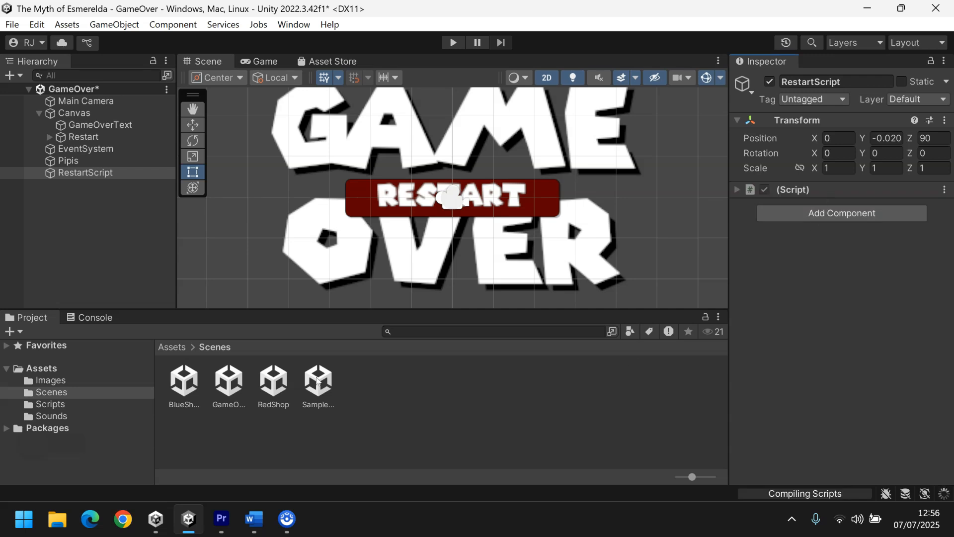
Open the Restart script from the Assets folder in Visual Studio, review its OnButtonPress function, and return to Unity.
click(172, 347)
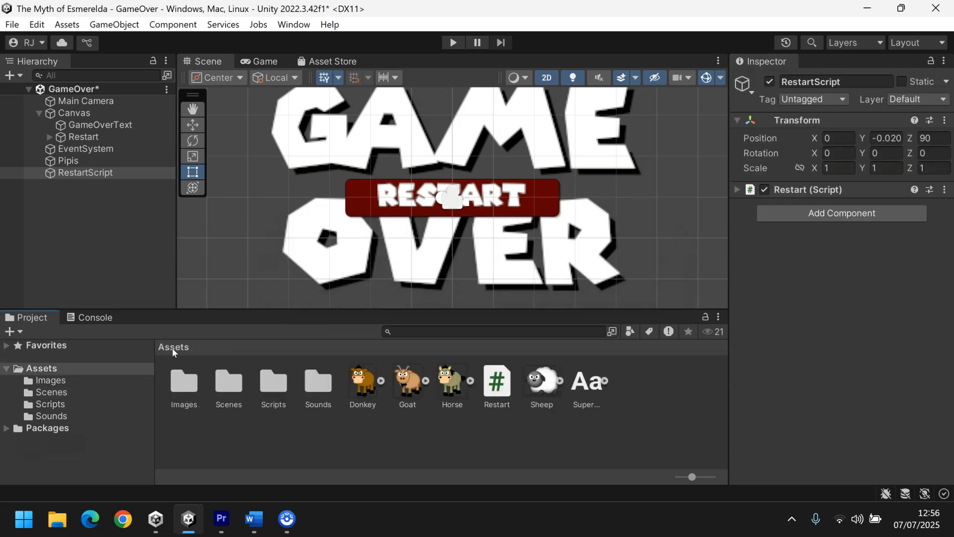
click(492, 389)
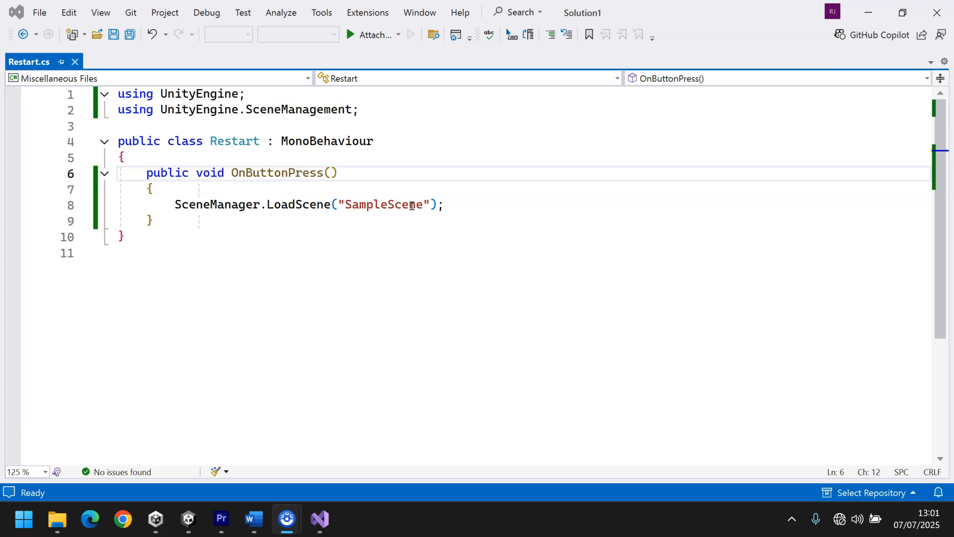
click(188, 519)
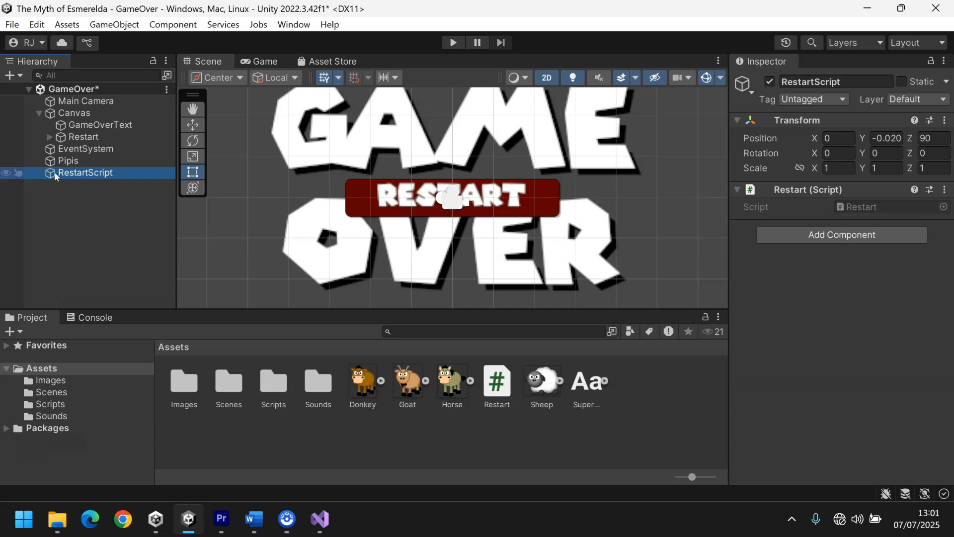
Test the Restart button in Play mode before any click event is assigned, and stop playback.
click(453, 42)
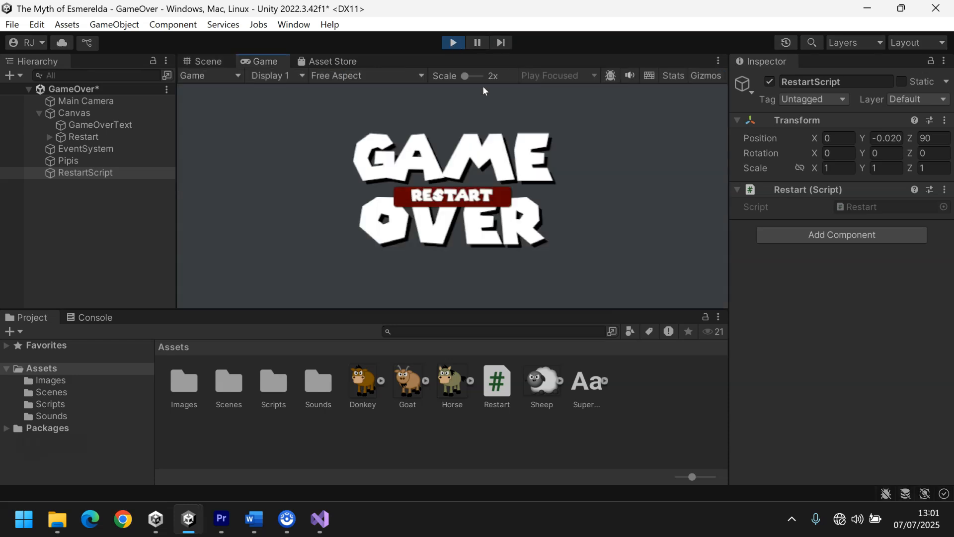
click(497, 195)
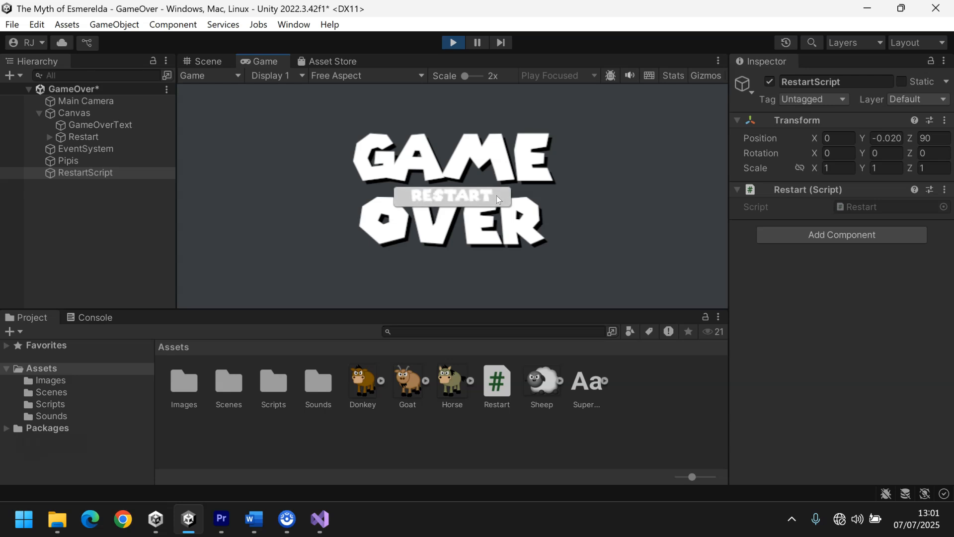
click(453, 48)
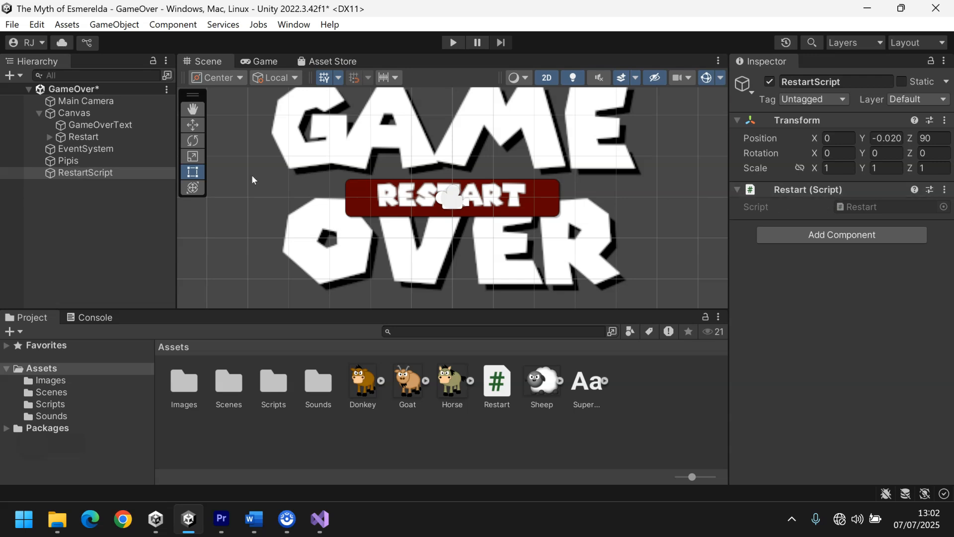
Add an On Click event to the Restart button that targets the RestartScript object and calls Restart.OnButtonPress.
click(84, 138)
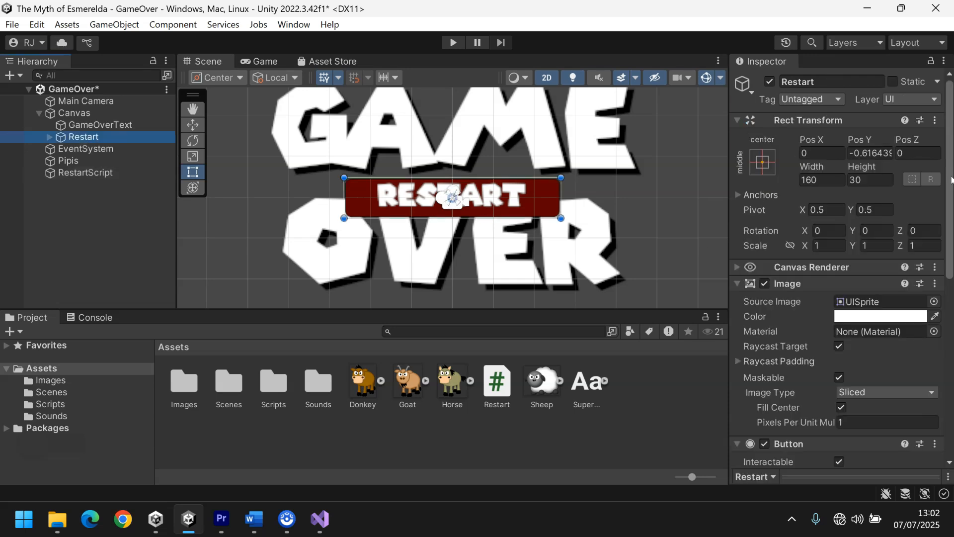
scroll(950, 180, down, 12)
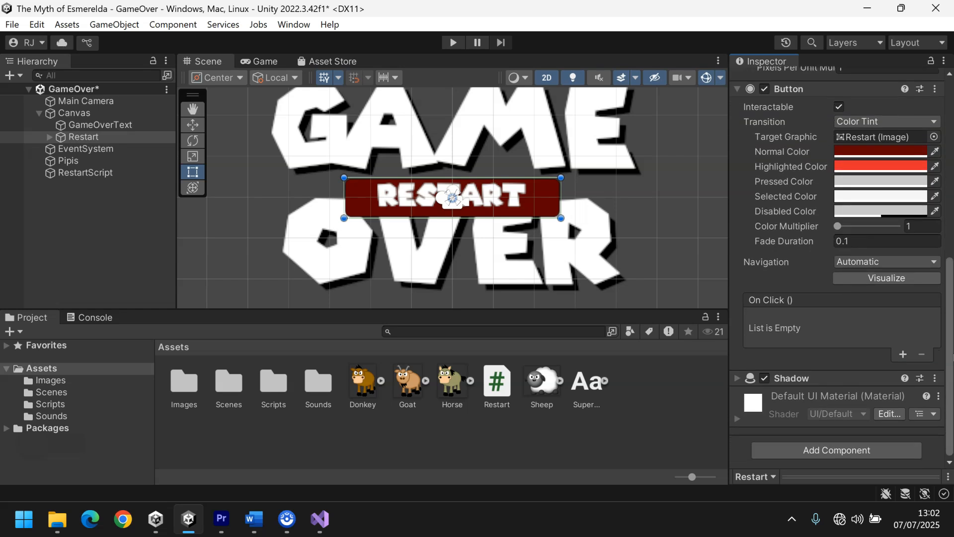
click(903, 355)
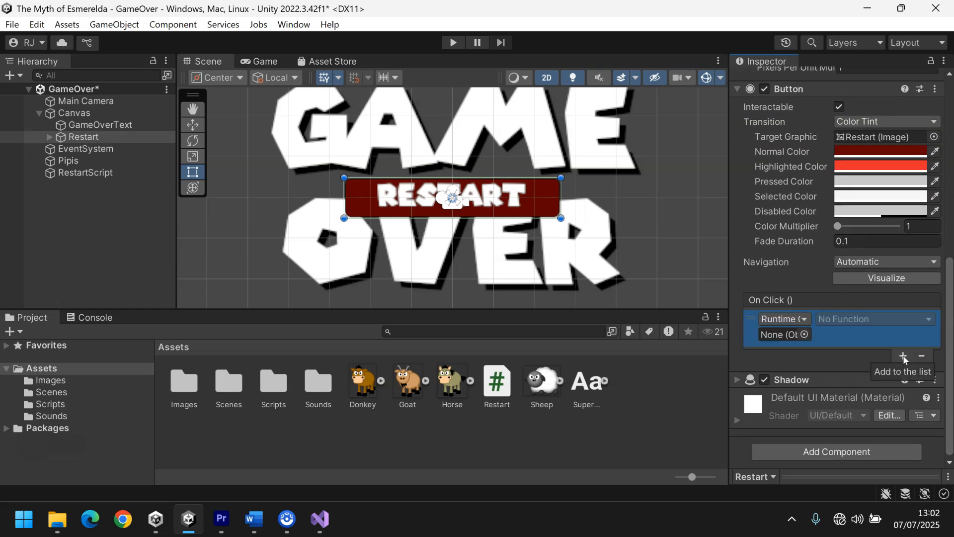
drag(103, 173, 780, 336)
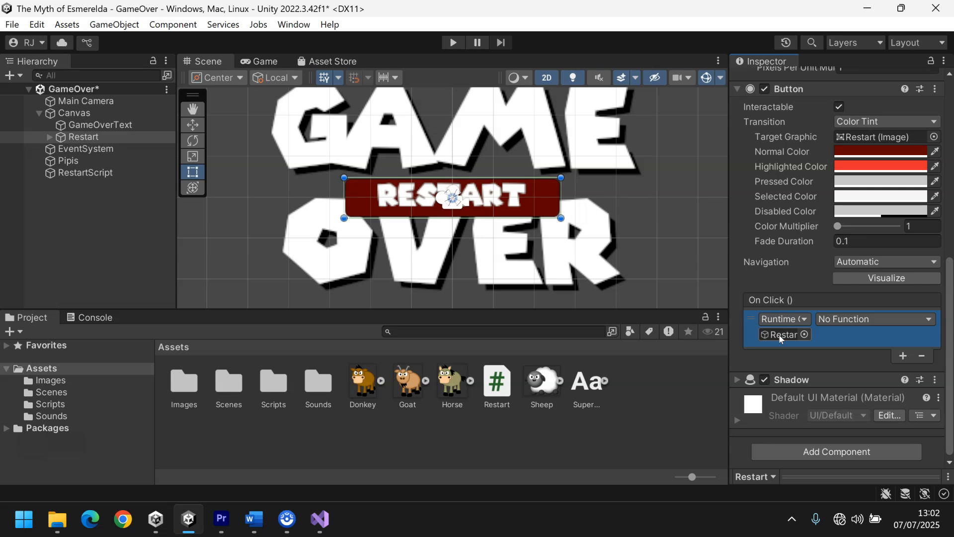
click(871, 320)
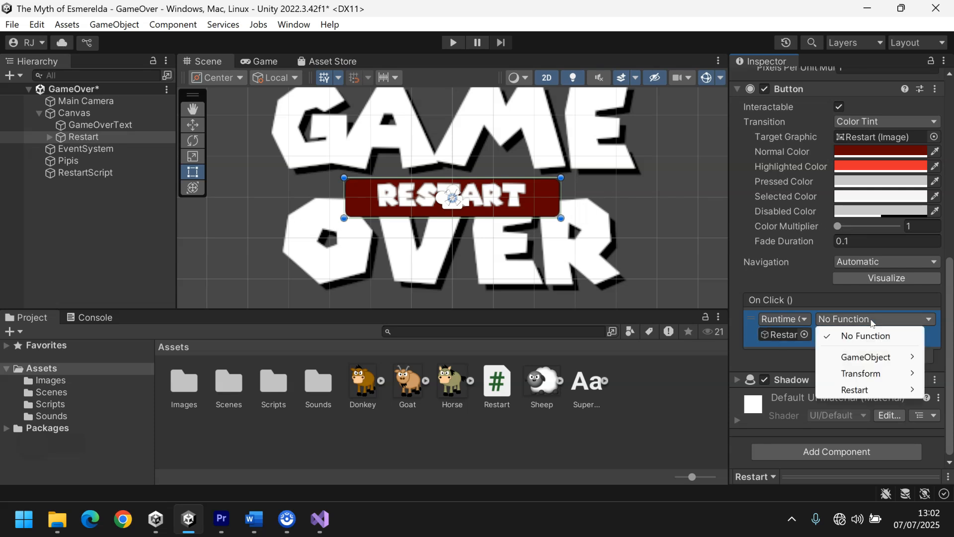
mouse_move(865, 392)
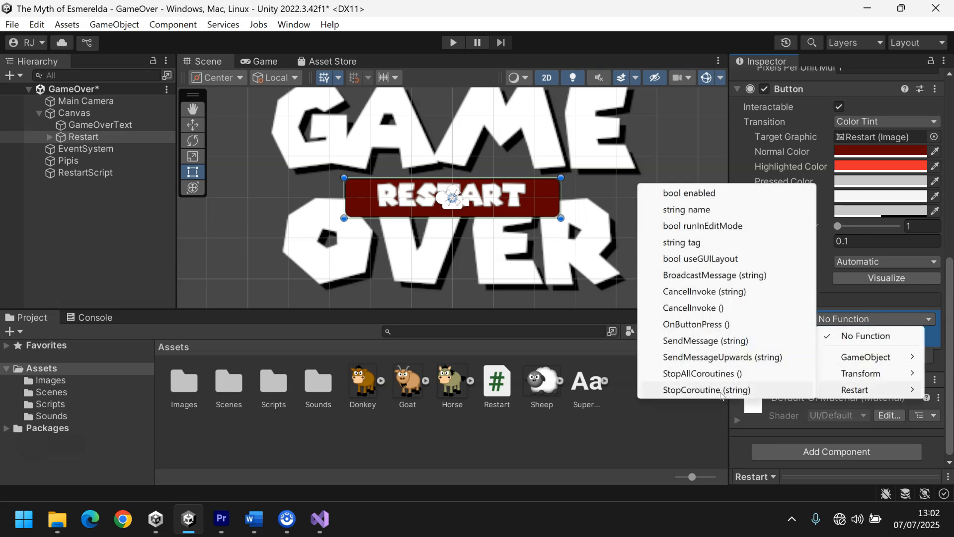
click(704, 325)
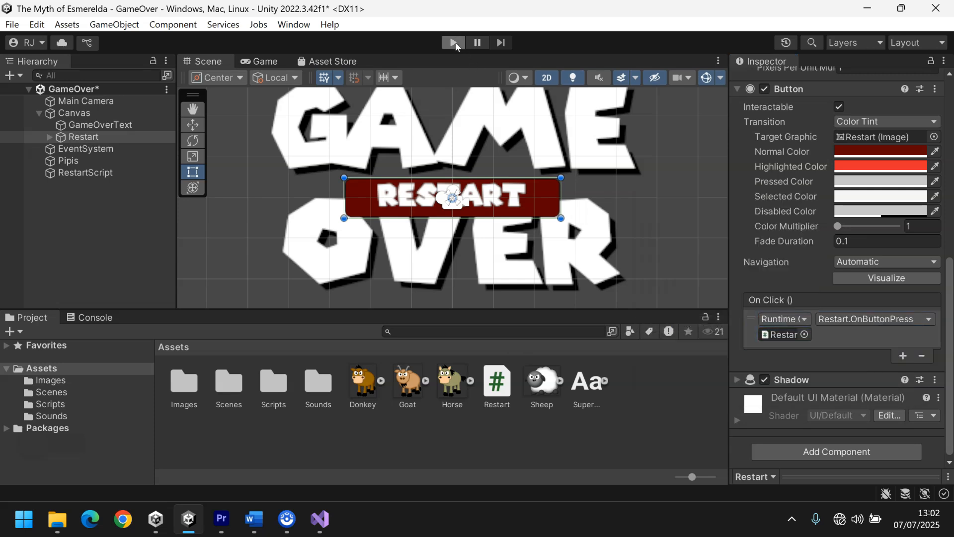
Run the GameOver scene, test the Restart button's click event, and exit Play mode.
click(454, 43)
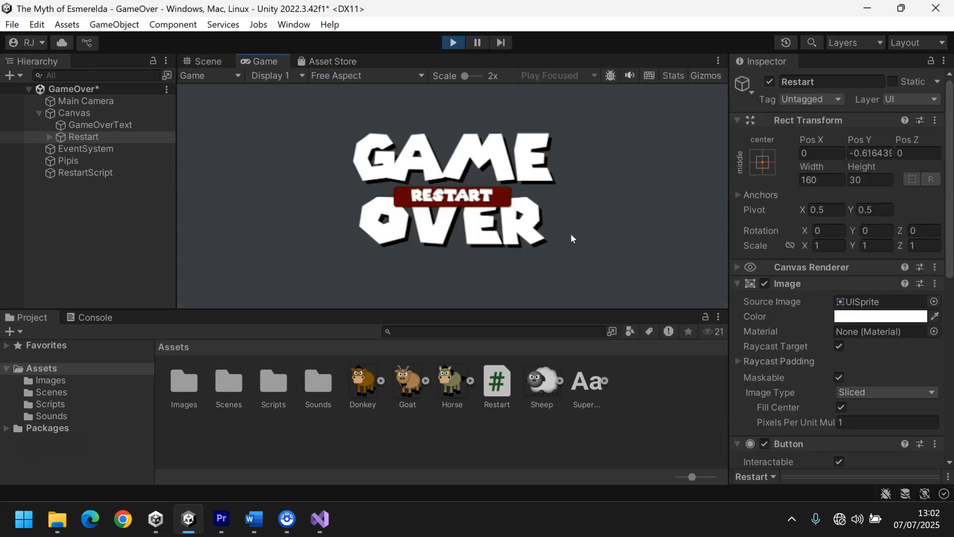
click(502, 201)
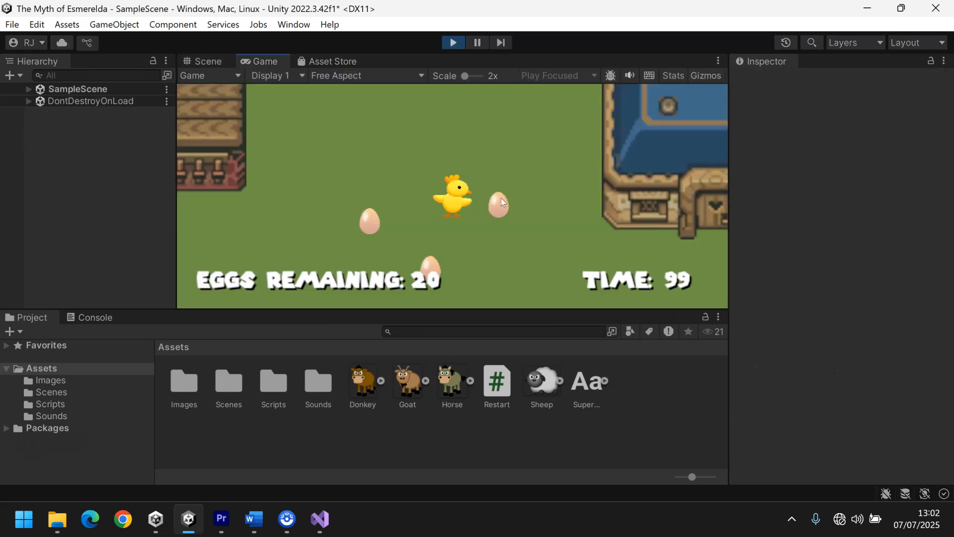
click(453, 42)
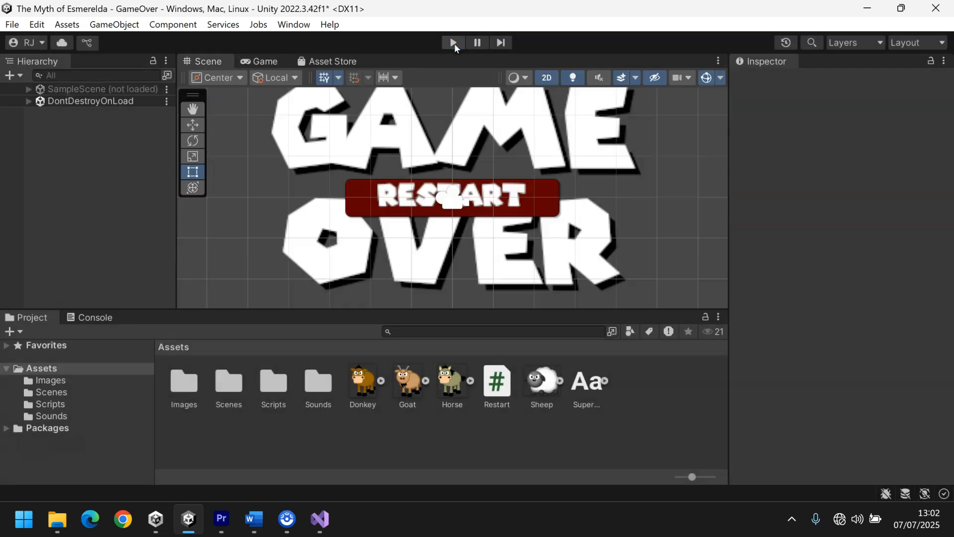
Duplicate the Restart button and rename the copy "Quit".
click(359, 205)
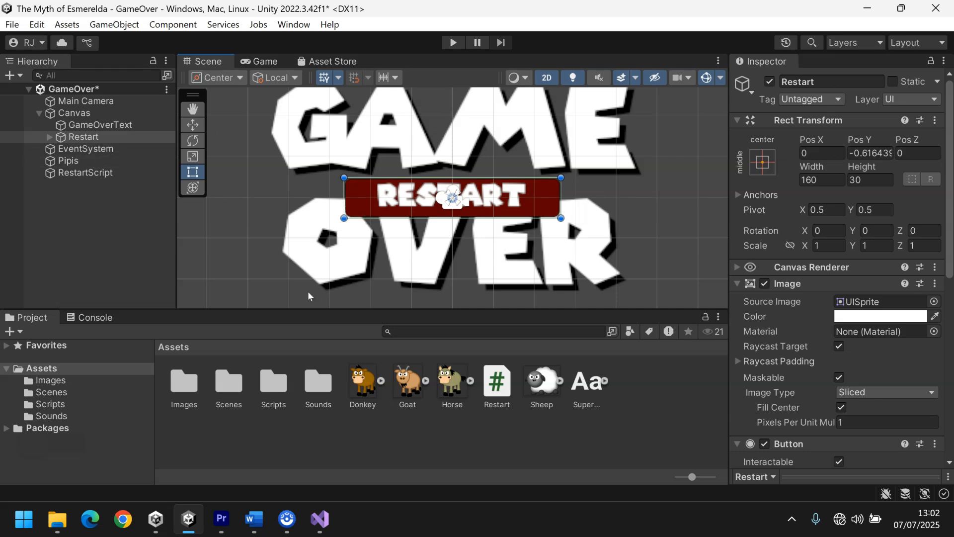
key(ctrl+d)
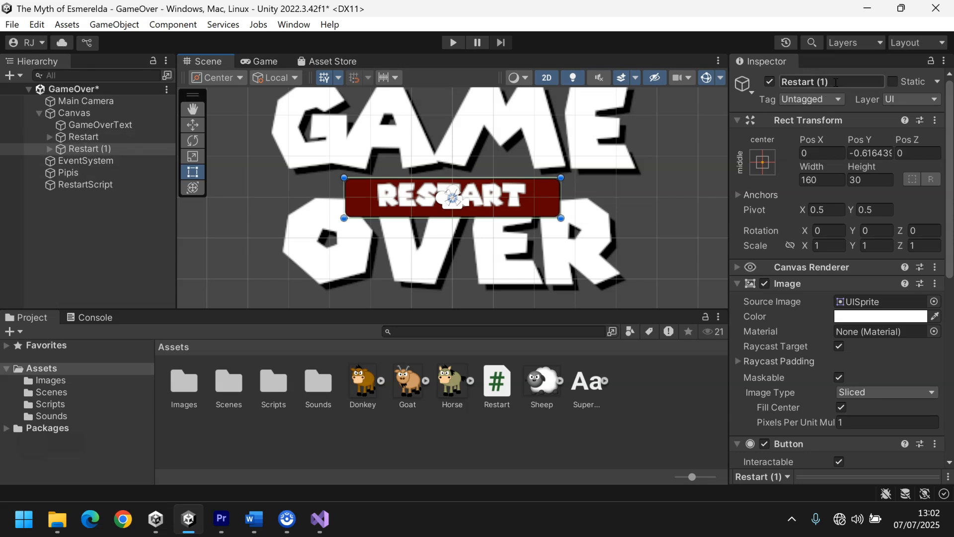
click(836, 81)
text(Quit)
key(Return)
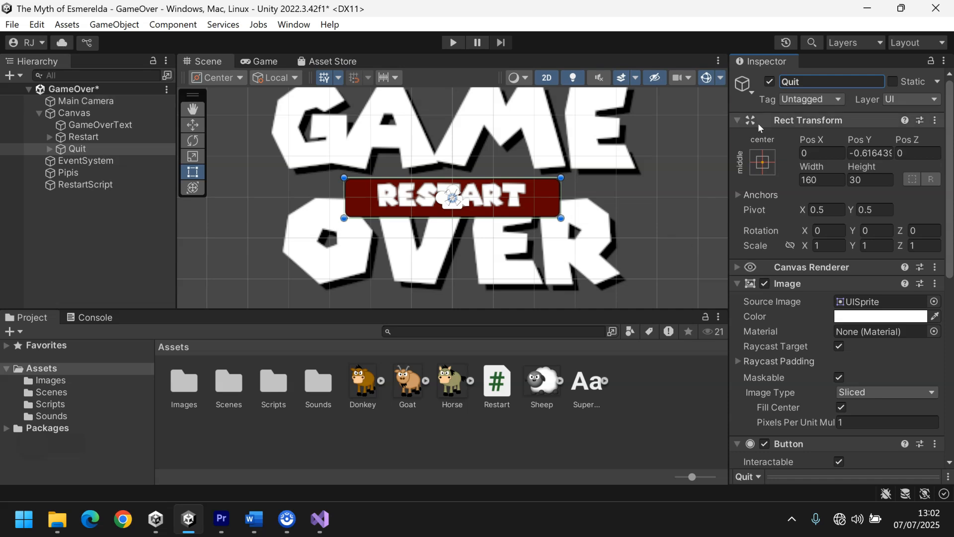
Change the text on the Quit button's Text (Legacy) child to "Quit".
click(51, 149)
click(102, 161)
click(779, 314)
key(ctrl+a)
text(Quit)
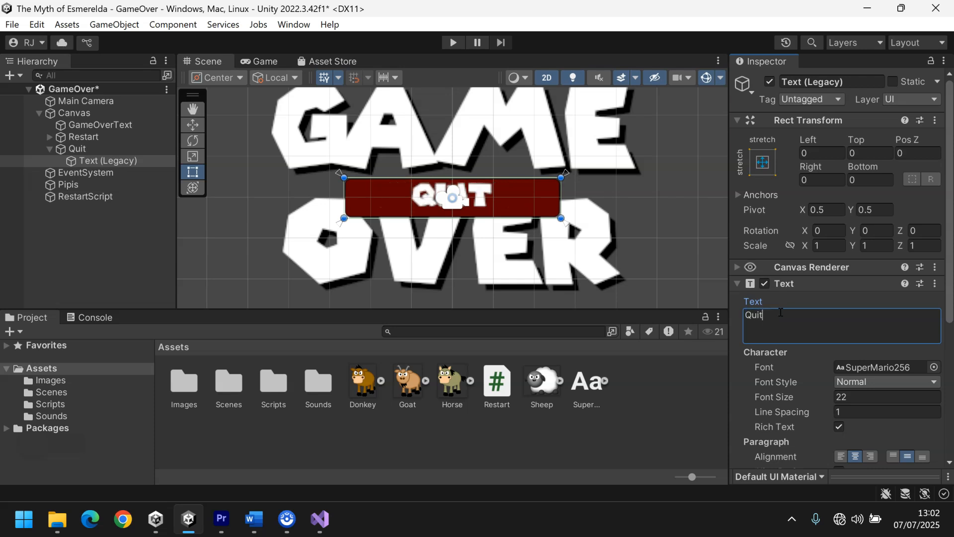
Move the whole Quit button below and to the right of the Restart button, to about X 105.7, Y -49.8.
click(193, 125)
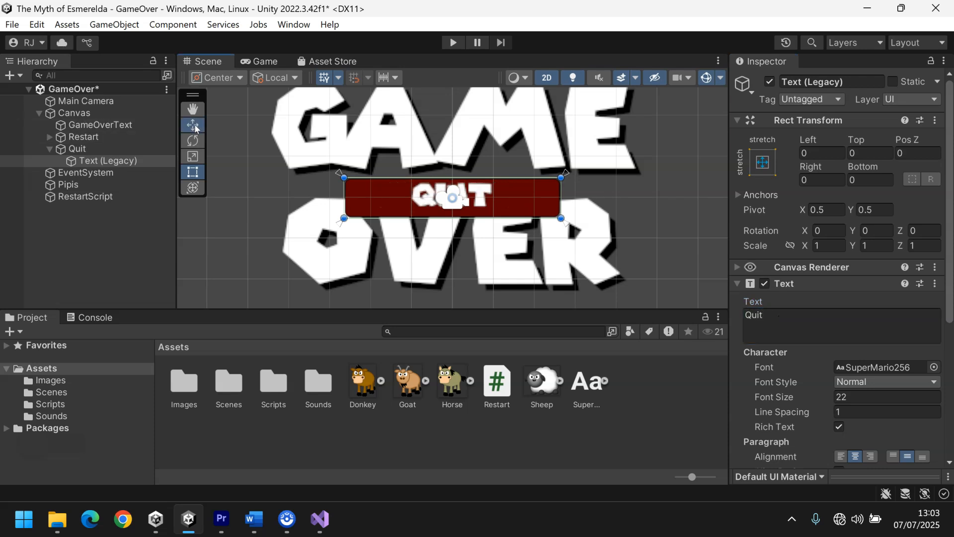
drag(463, 204, 564, 255)
key(ctrl+z)
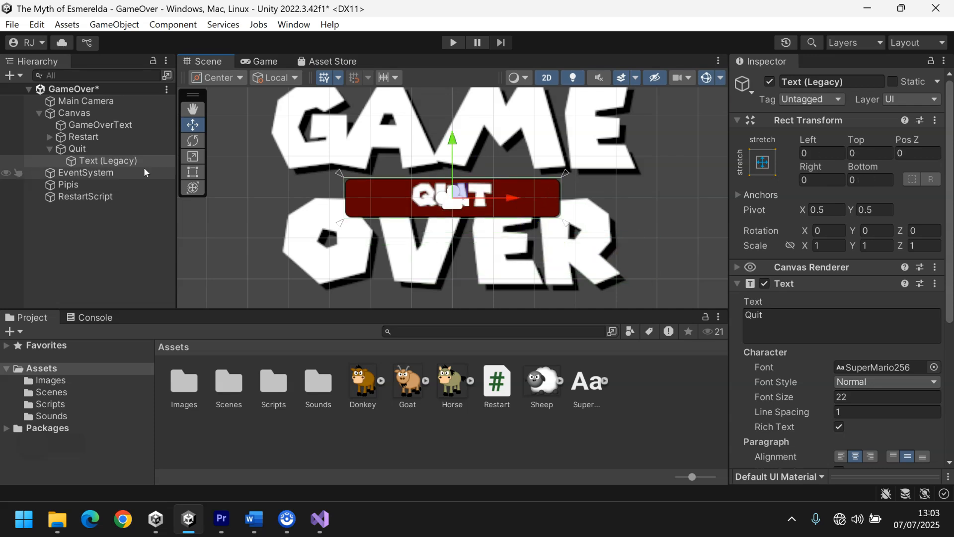
click(84, 152)
drag(461, 191, 603, 258)
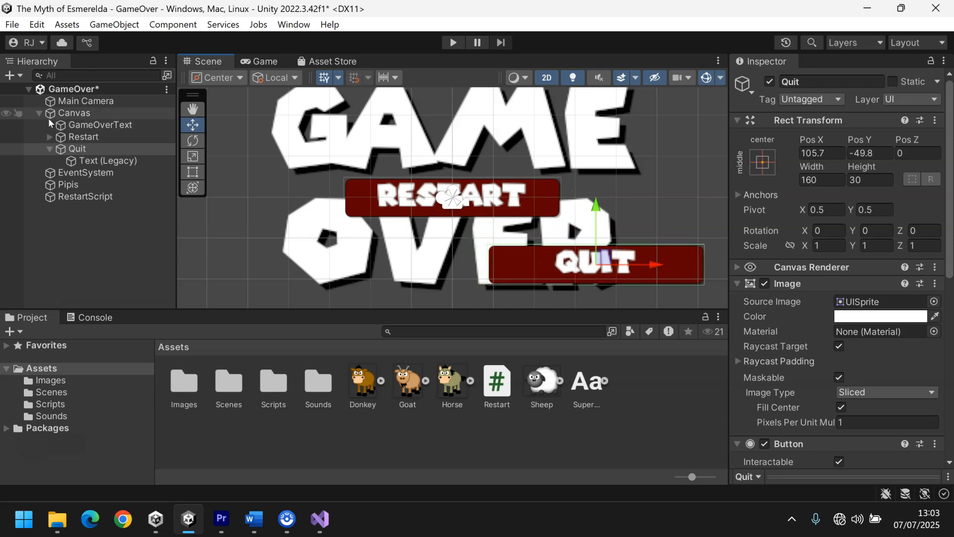
Create an empty game object named "QuitScript" in the GameOver scene.
click(11, 75)
click(52, 93)
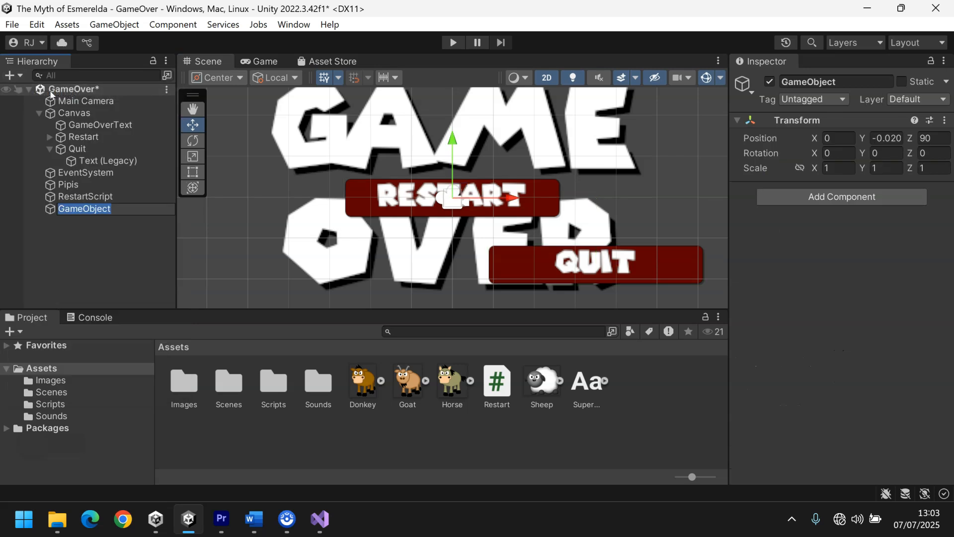
text(QuitScri)
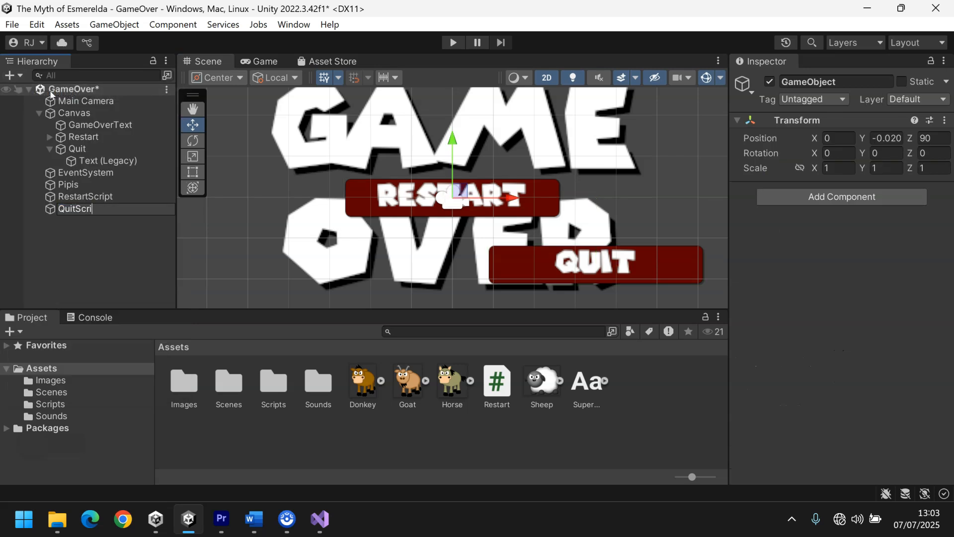
text(pt)
key(Return)
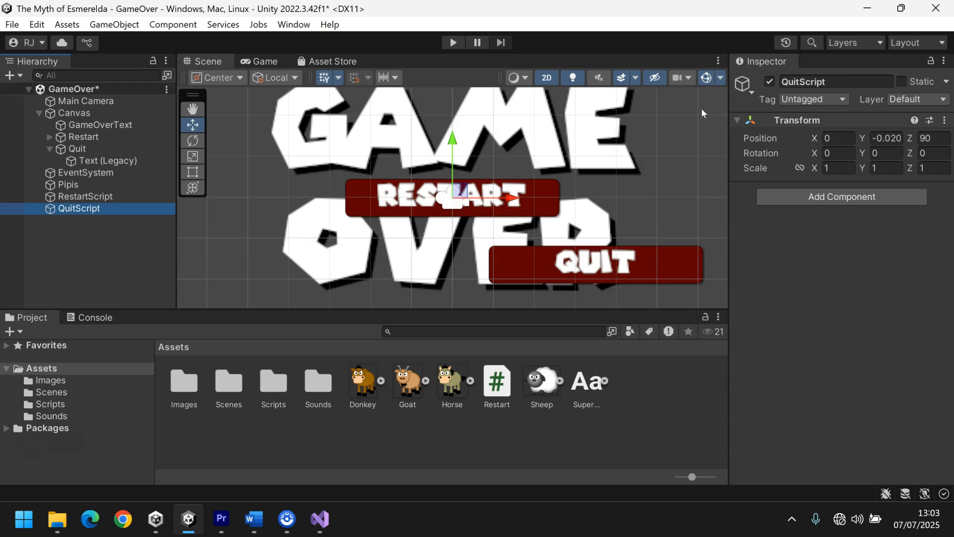
click(841, 196)
text(quit)
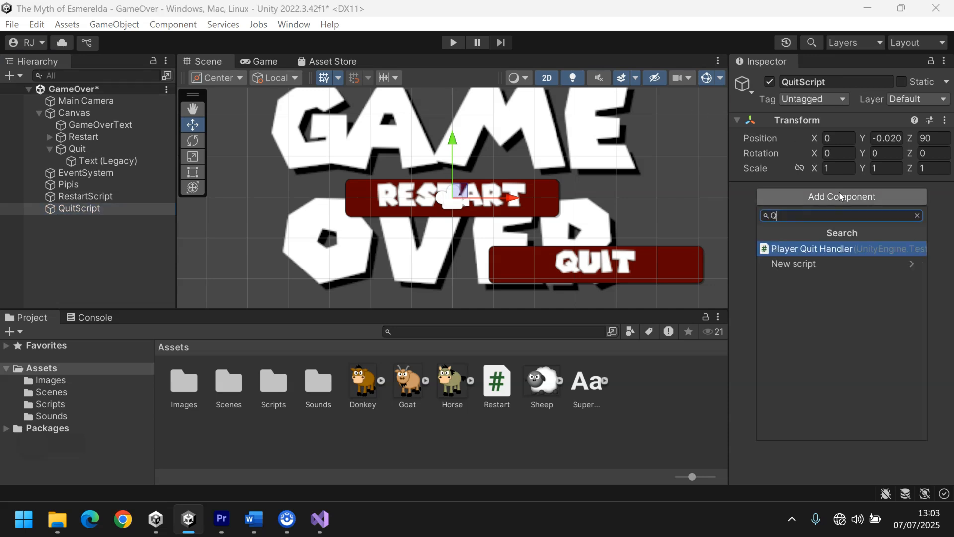
key(Return)
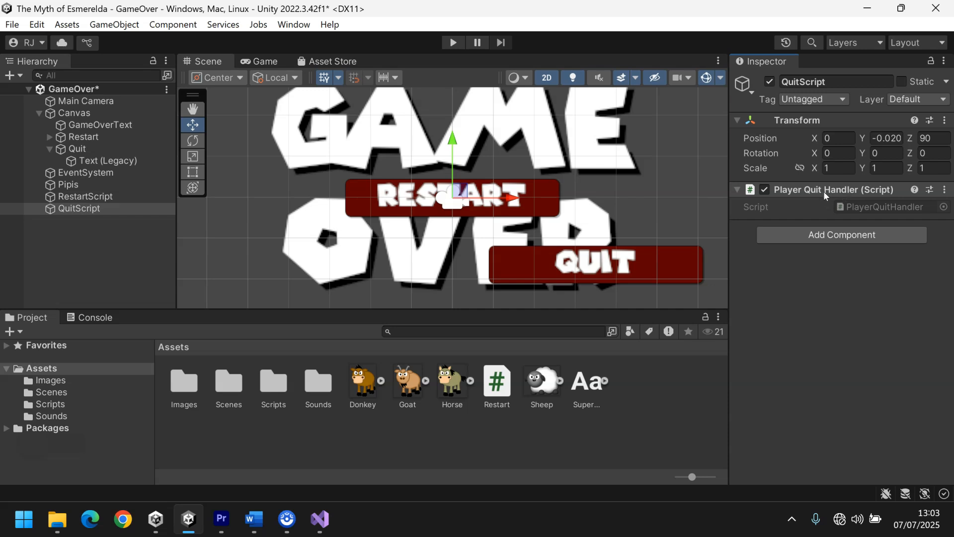
right_click(928, 193)
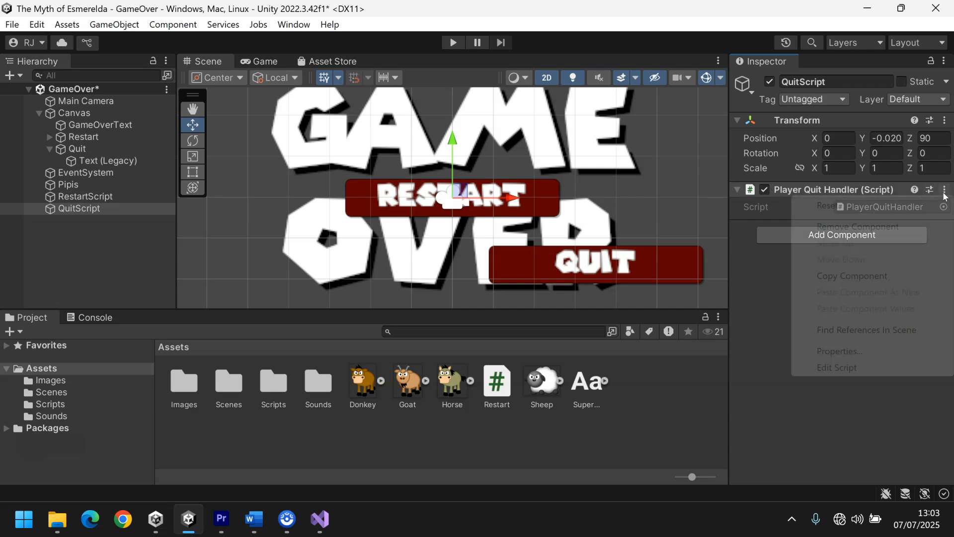
click(887, 226)
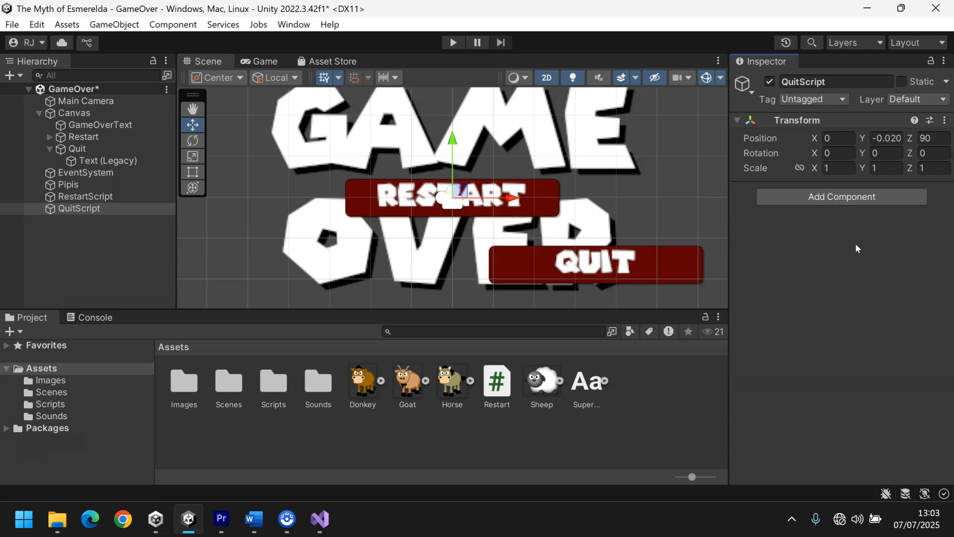
Create a new script named "Quit" and add it to the QuitScript object.
click(836, 198)
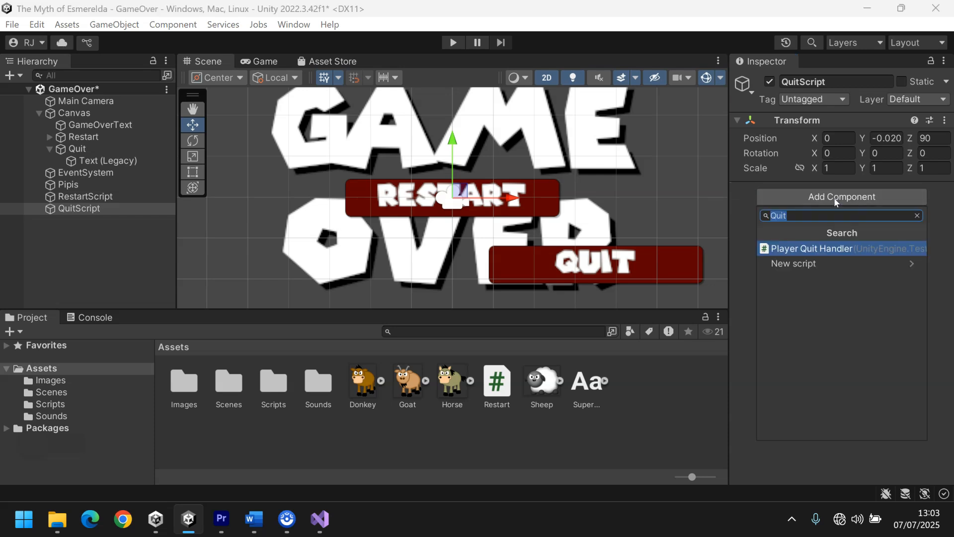
click(792, 264)
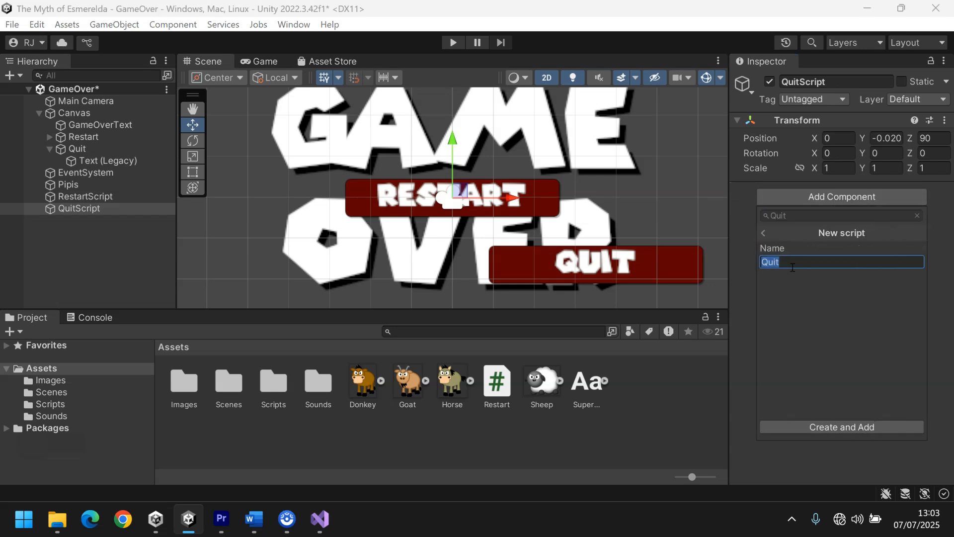
click(830, 426)
Open the Quit script in Visual Studio, give it a public OnButtonPress() method that calls Application.Quit(), and save it.
double_click(498, 385)
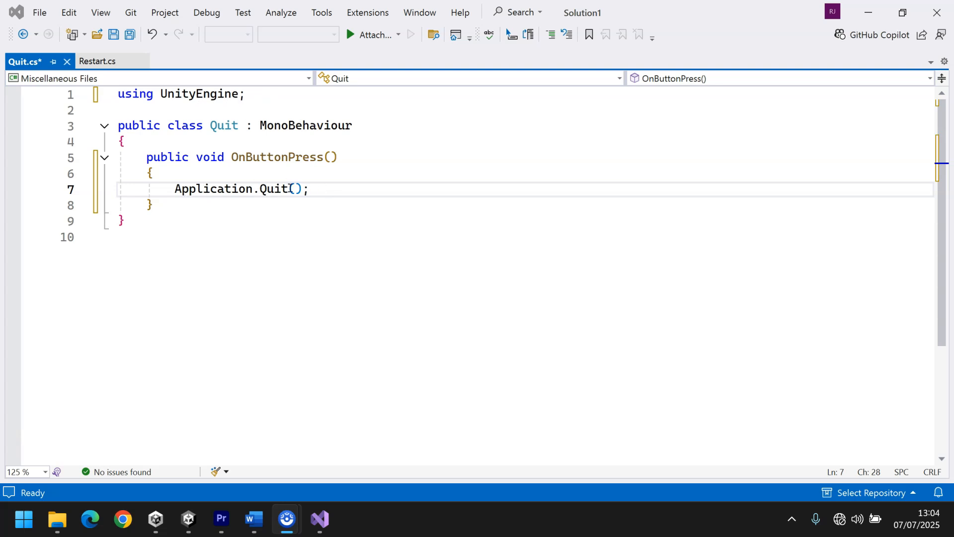
click(255, 188)
key(ctrl+s)
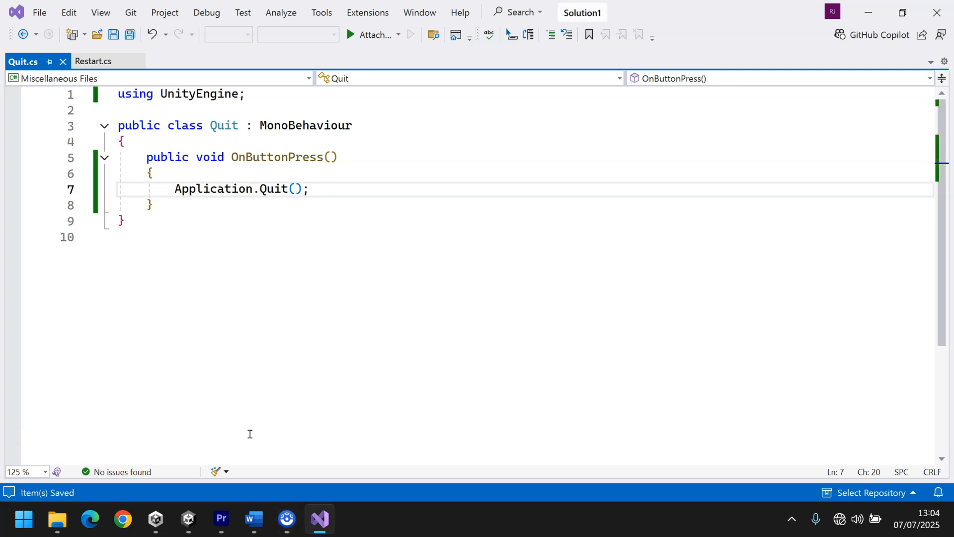
Switch back to Unity and set the Quit button's On Click event to the QuitScript object with the Quit.OnButtonPress function.
click(189, 519)
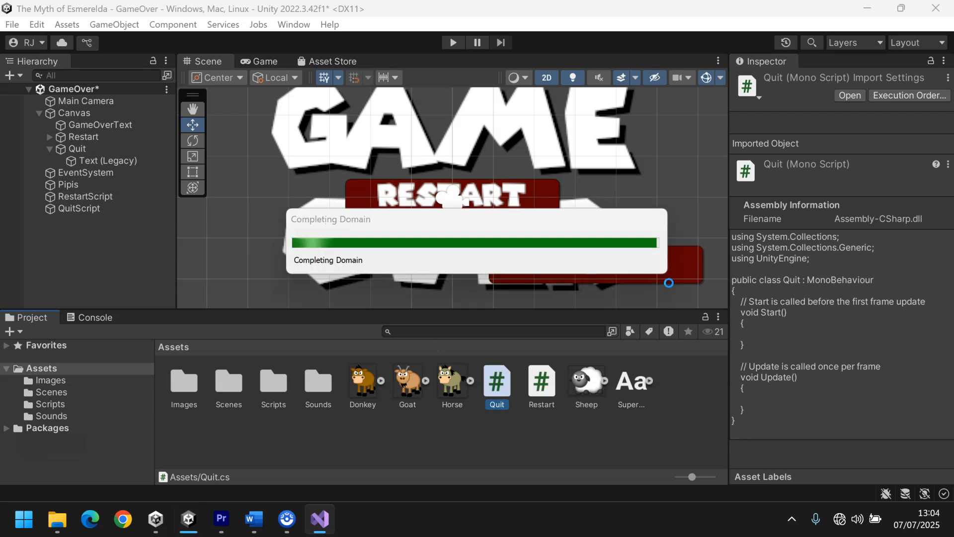
click(83, 150)
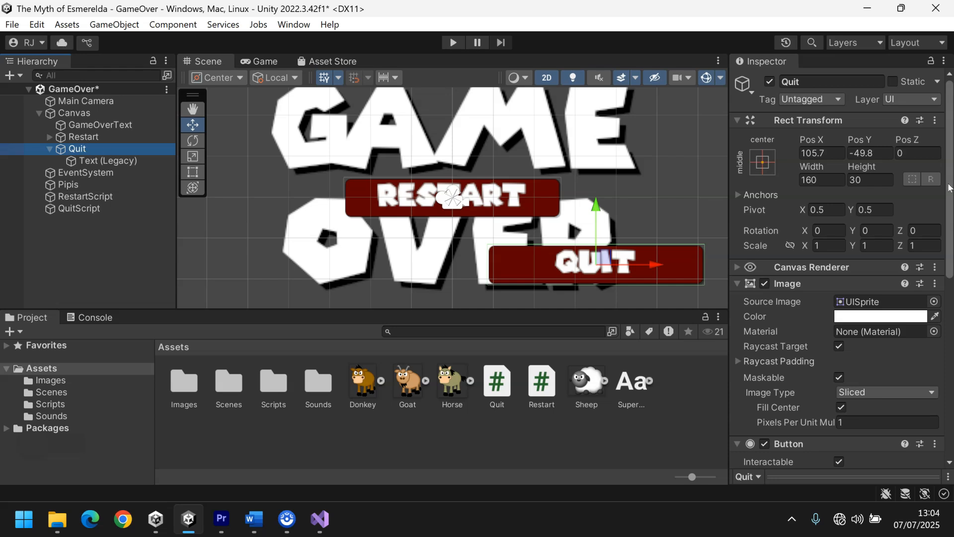
click(951, 367)
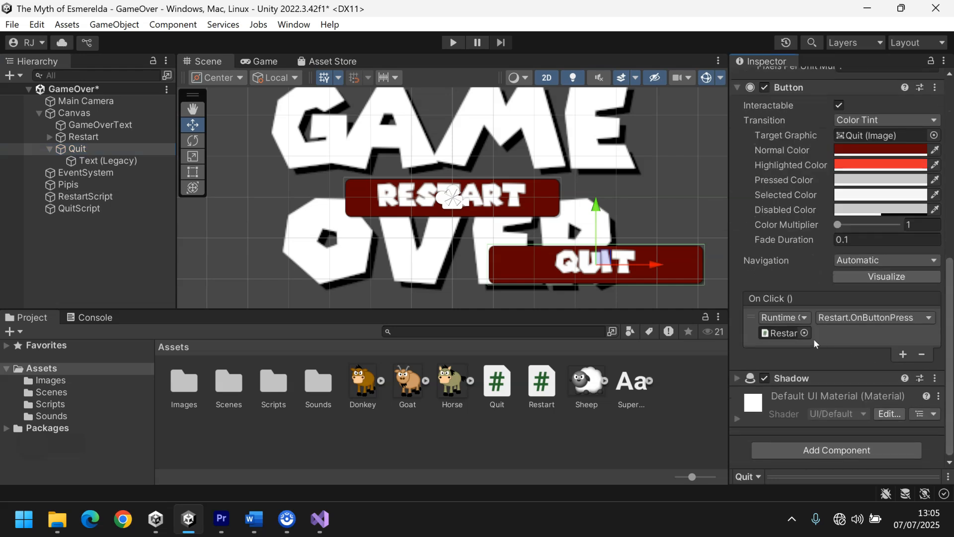
drag(67, 209, 776, 332)
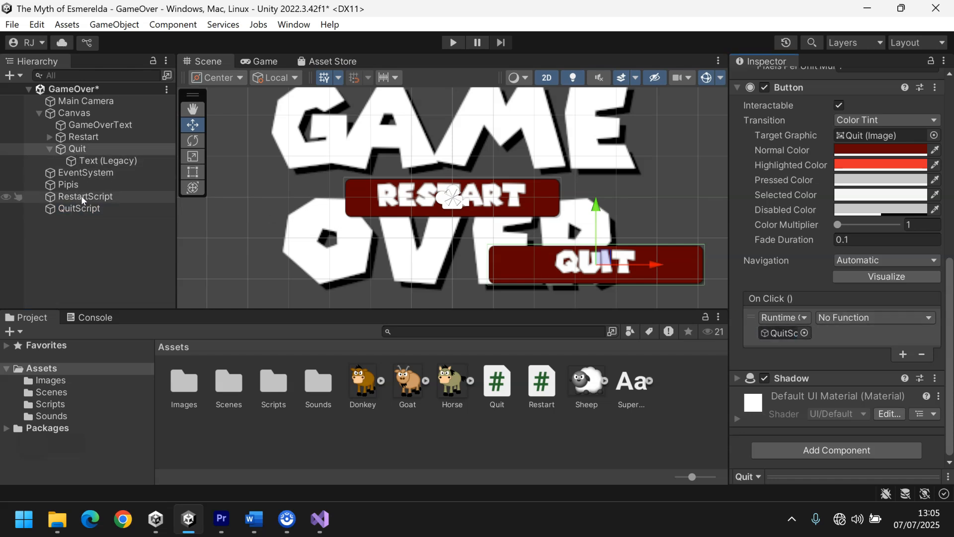
click(930, 318)
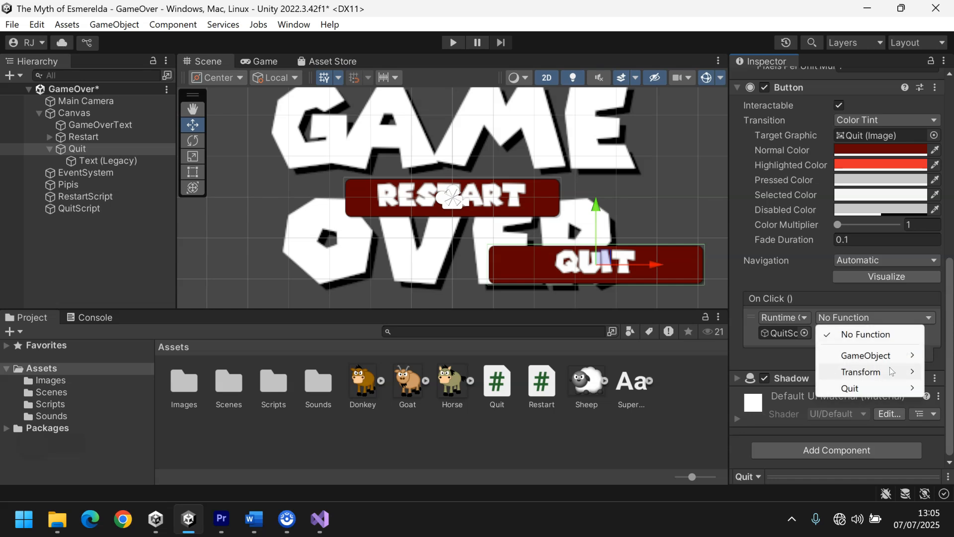
mouse_move(881, 383)
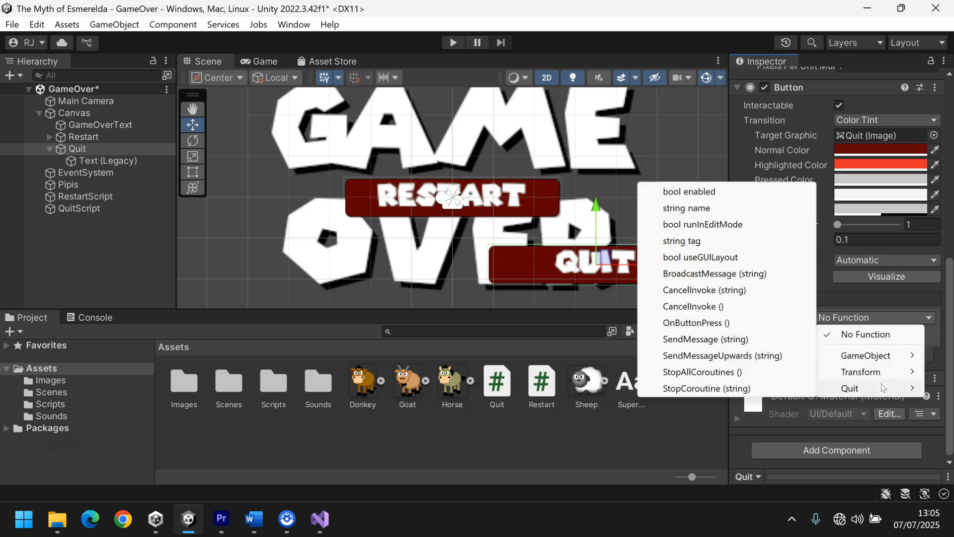
click(691, 322)
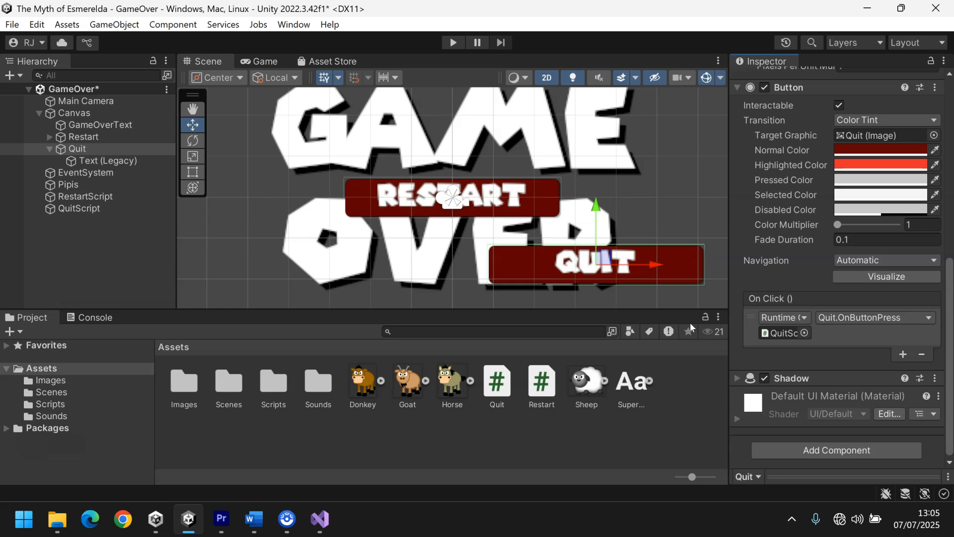